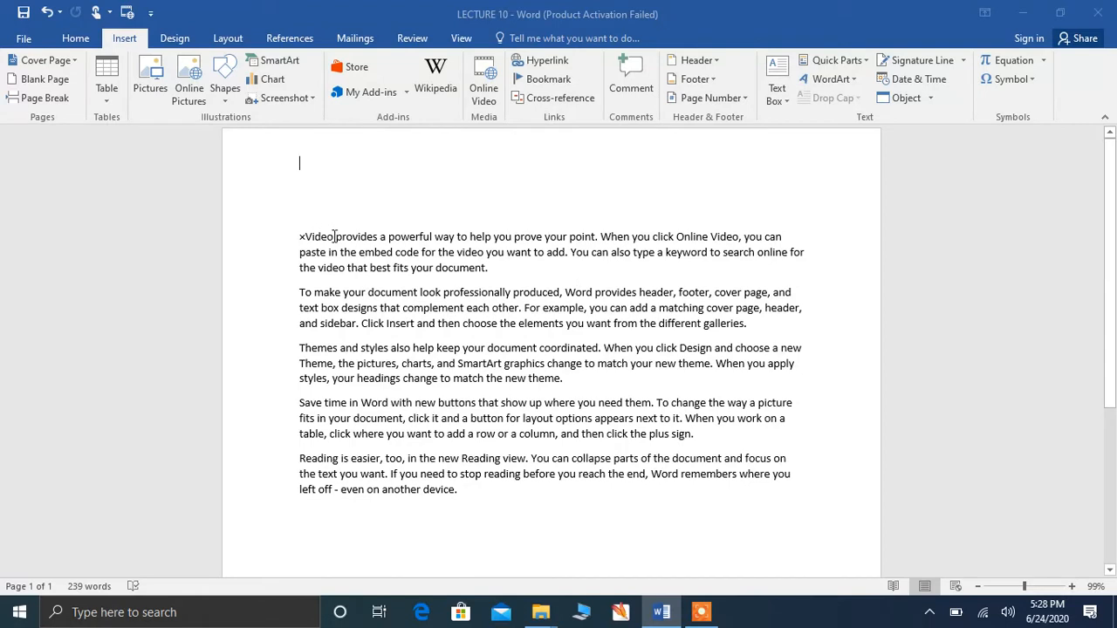
- Add the comment "Video is an important part of our document" to the word "Video" in the first paragraph
drag(334, 238, 283, 231)
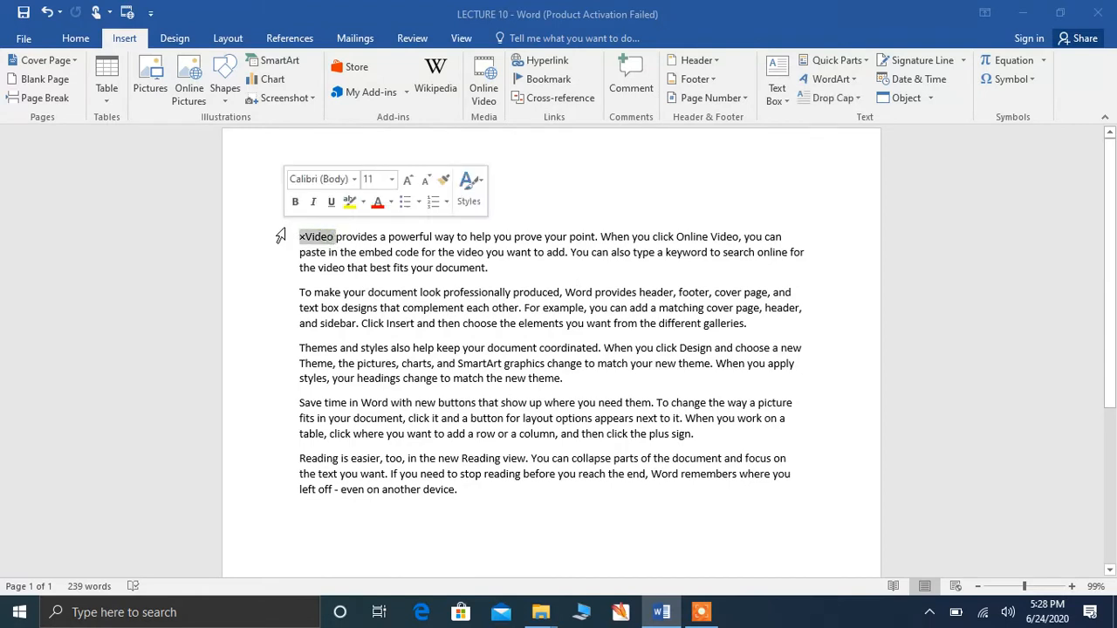
click(623, 93)
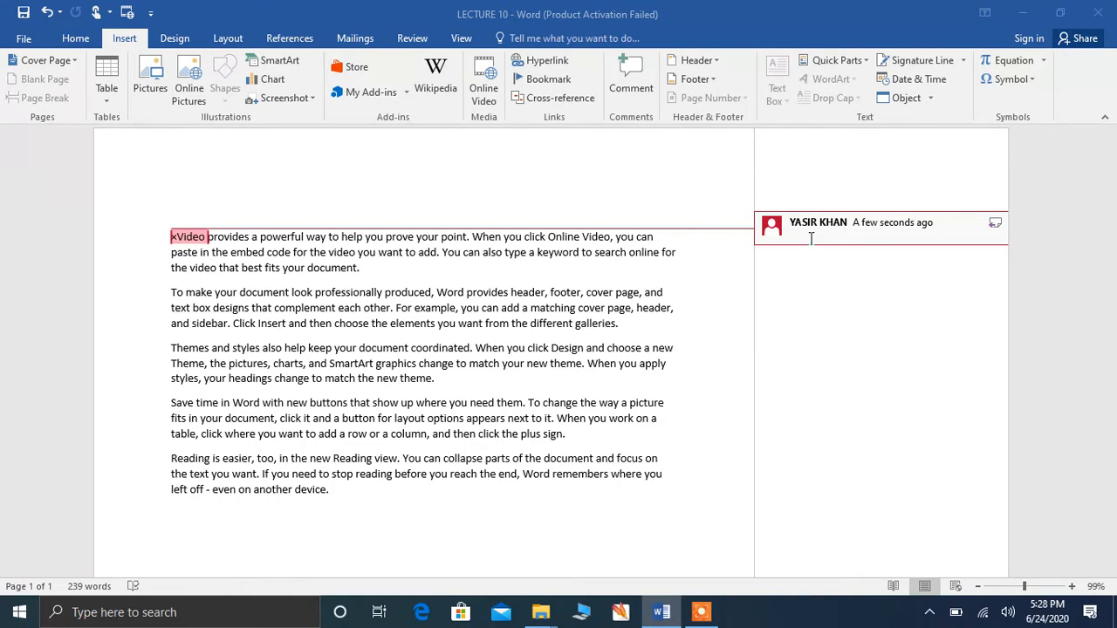
text(VIE)
key(BackSpace)
key(BackSpace)
key(BackSpace)
text(vi)
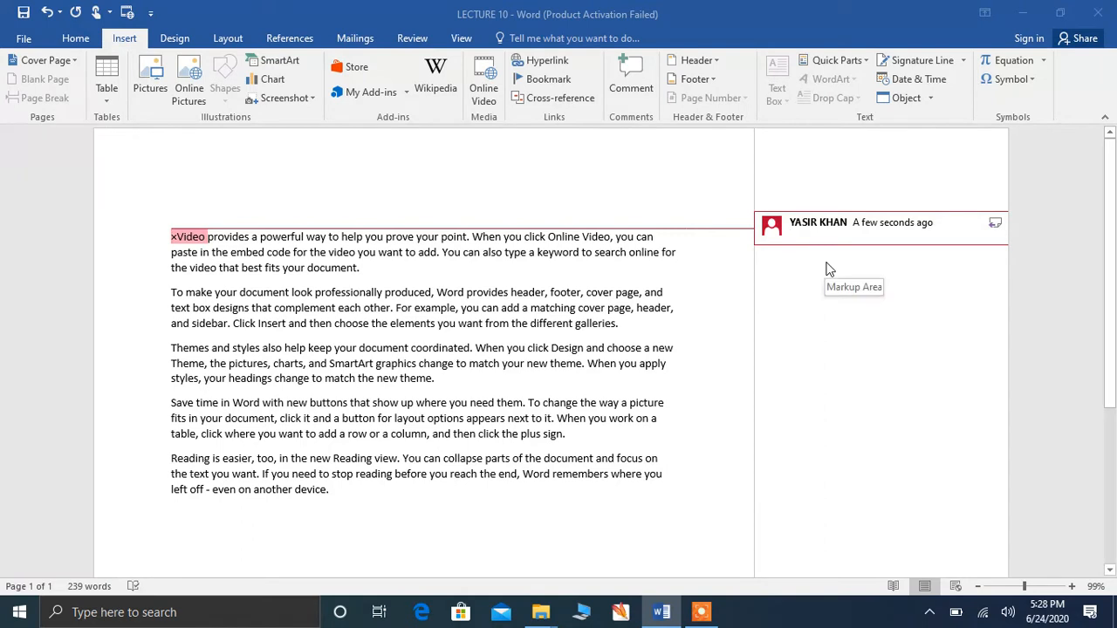
text(de)
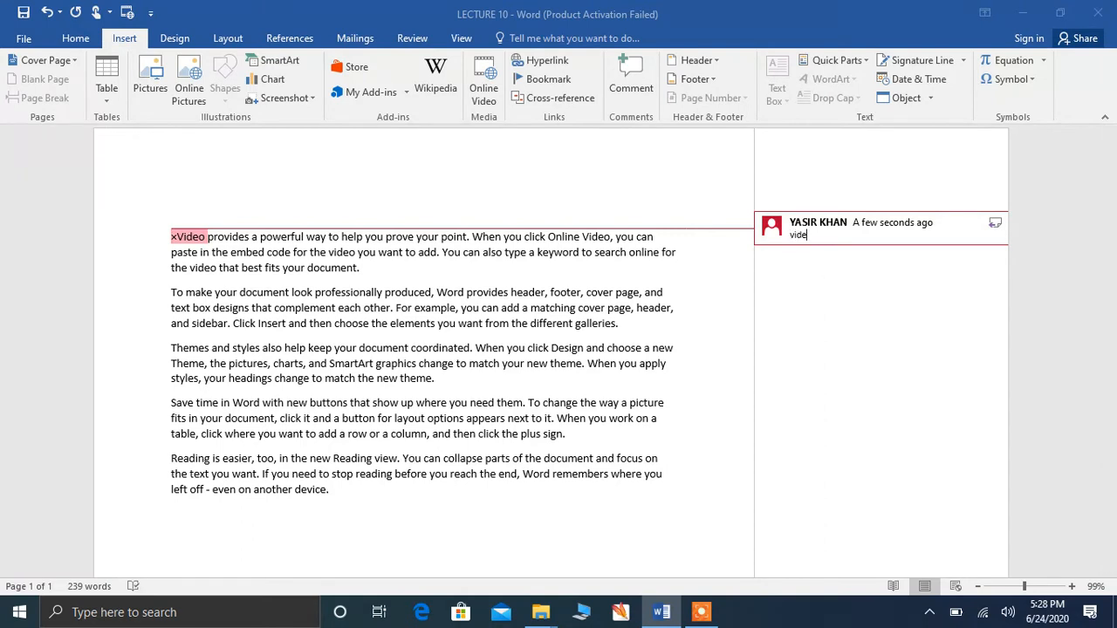
text(o is an important part o)
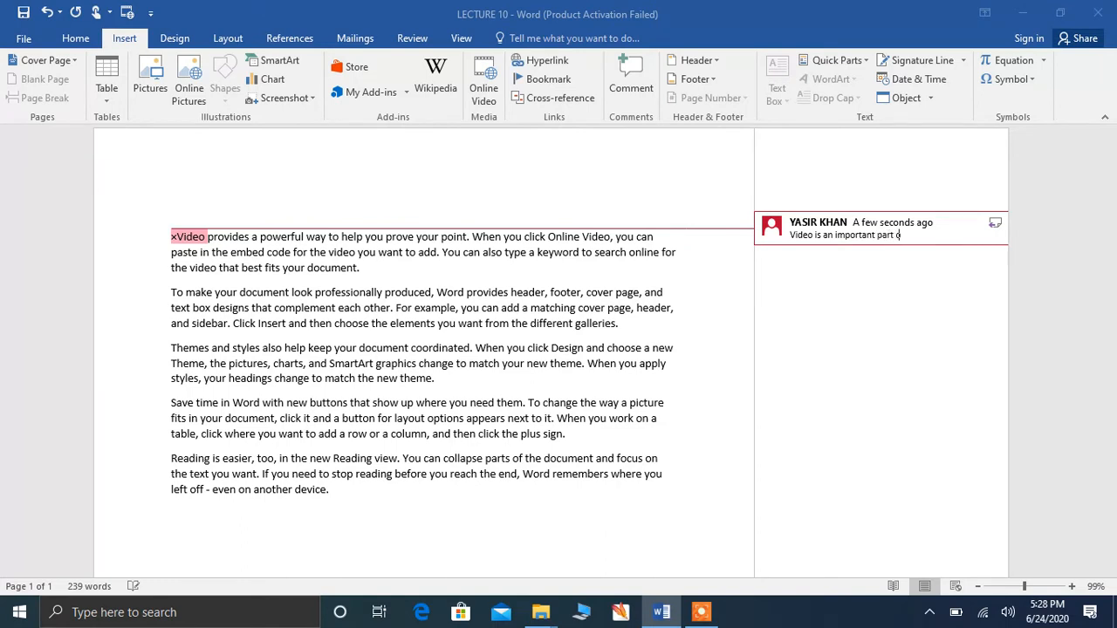
text(f our document)
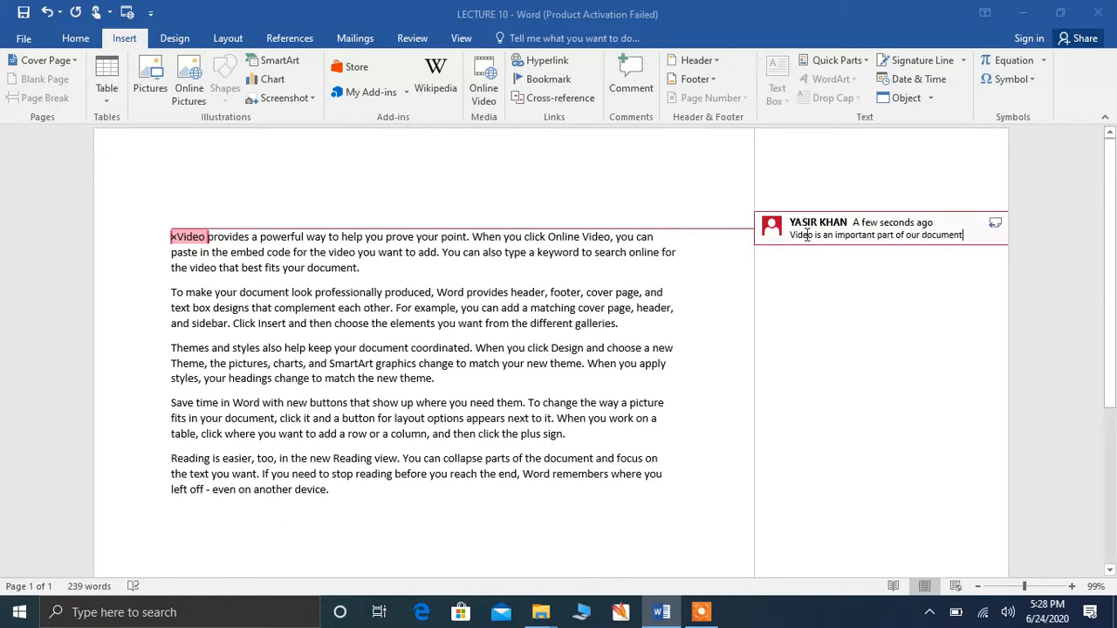
click(724, 299)
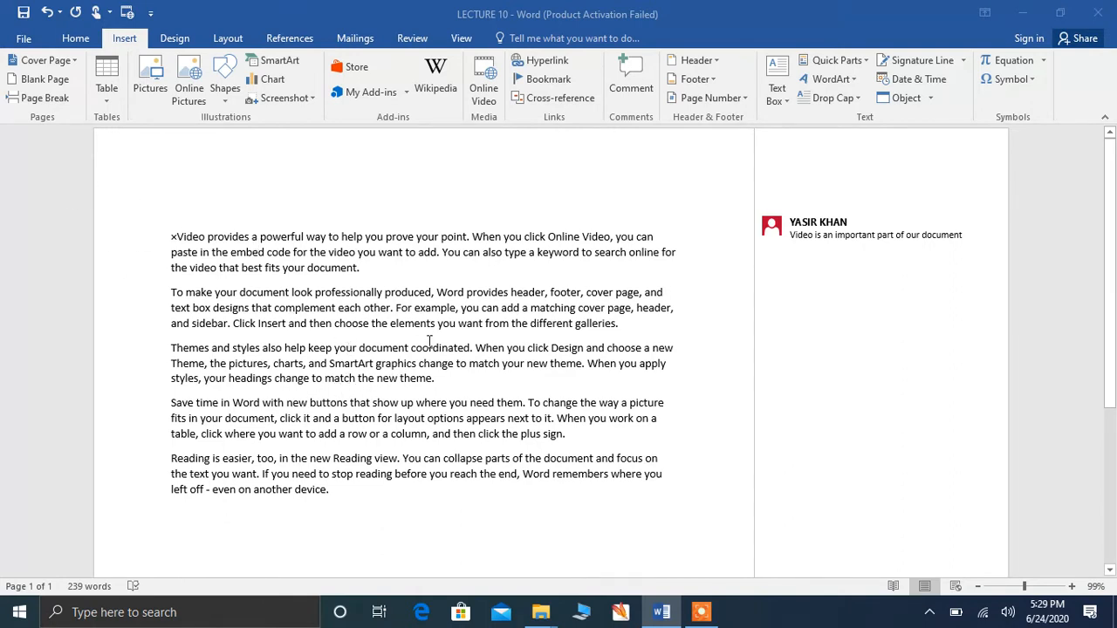
- Add the comment "We use document in ms word" to the word "document" in the third paragraph's first line
drag(409, 347, 358, 347)
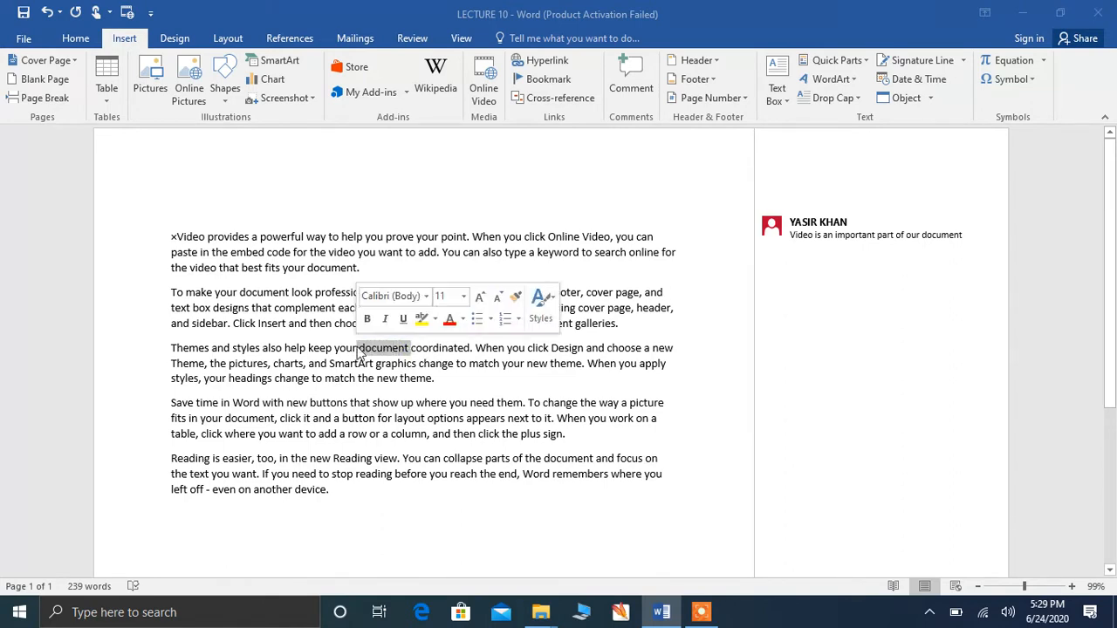
click(630, 87)
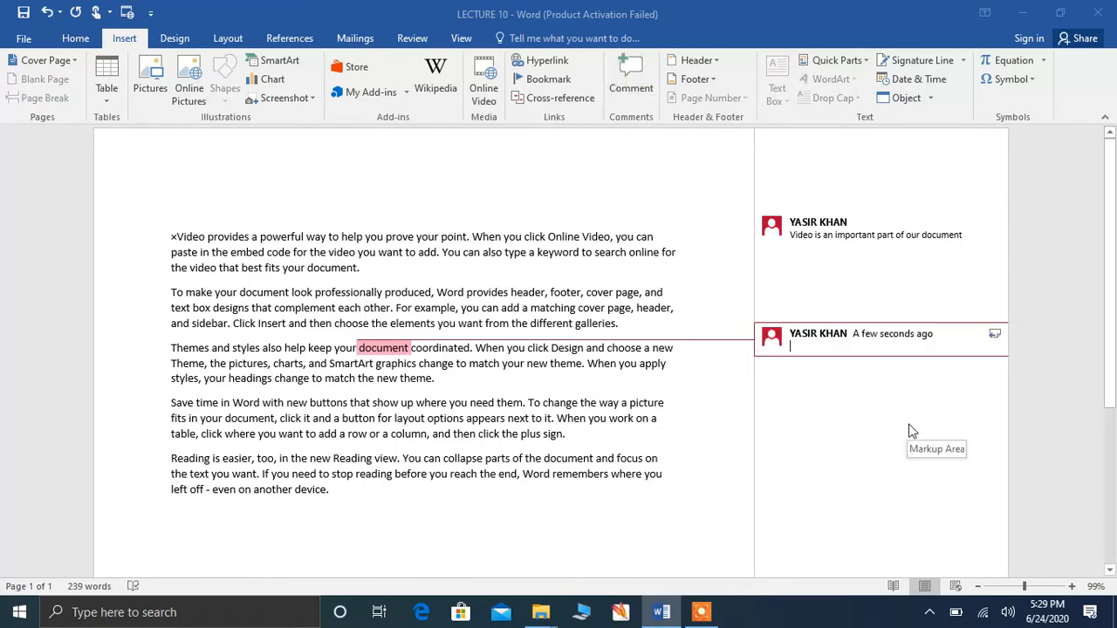
text(We use )
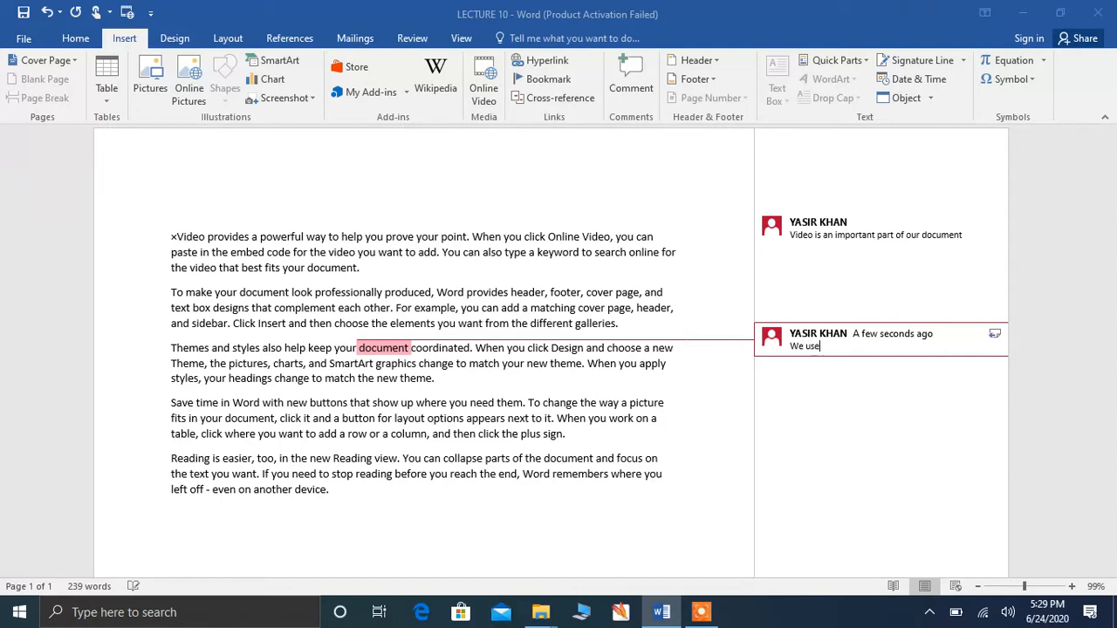
text(document in ms word)
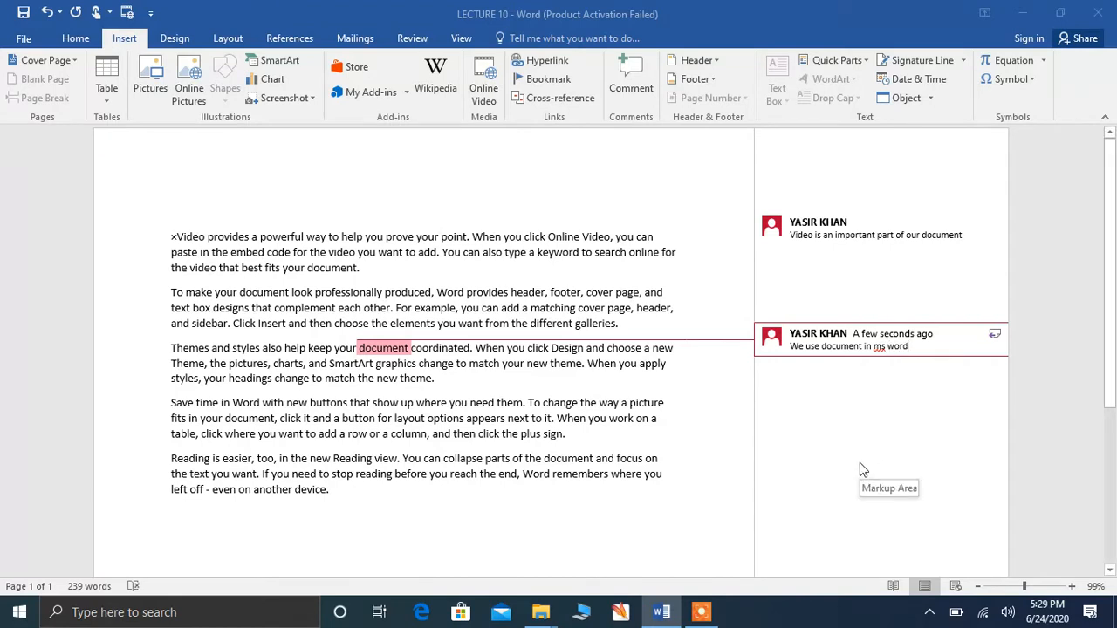
click(694, 413)
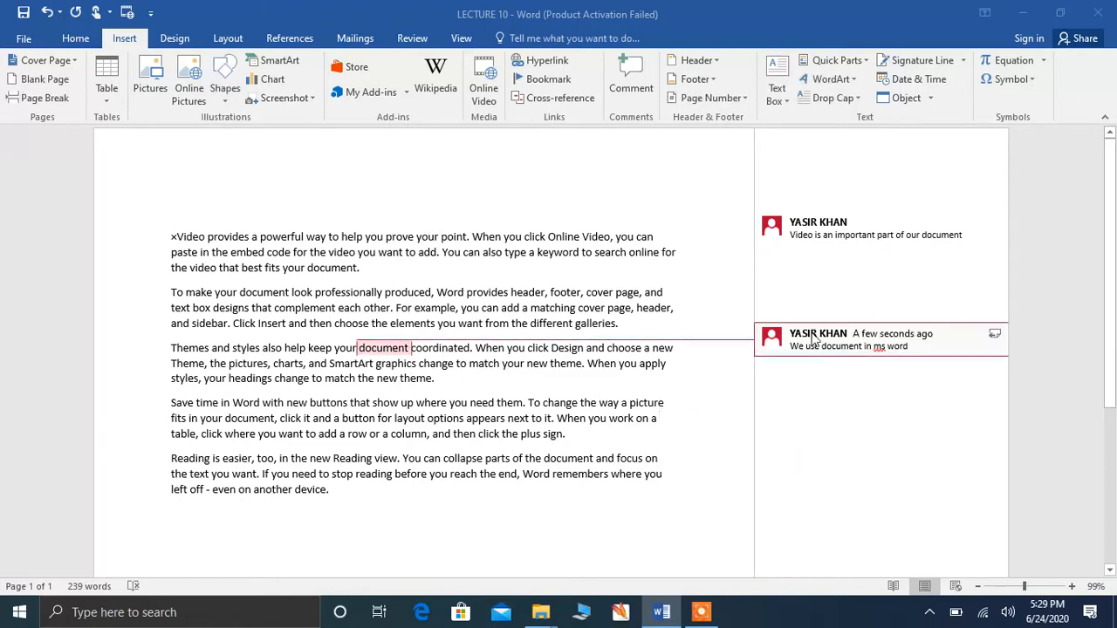
- Add two blank replies to the comment attached to the word "Video"
right_click(621, 91)
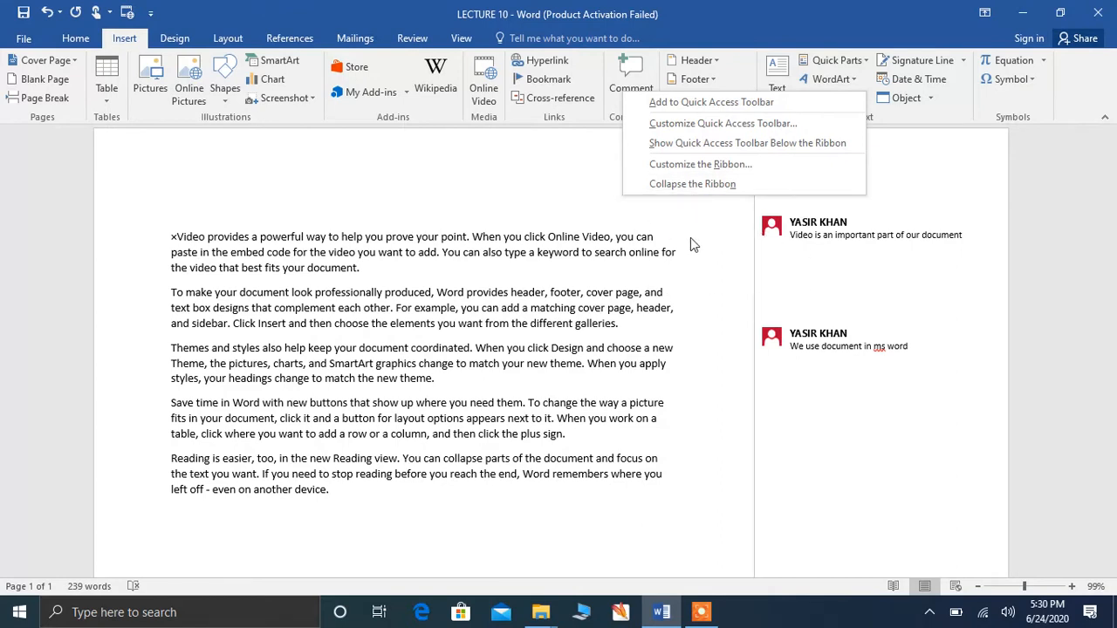
click(772, 228)
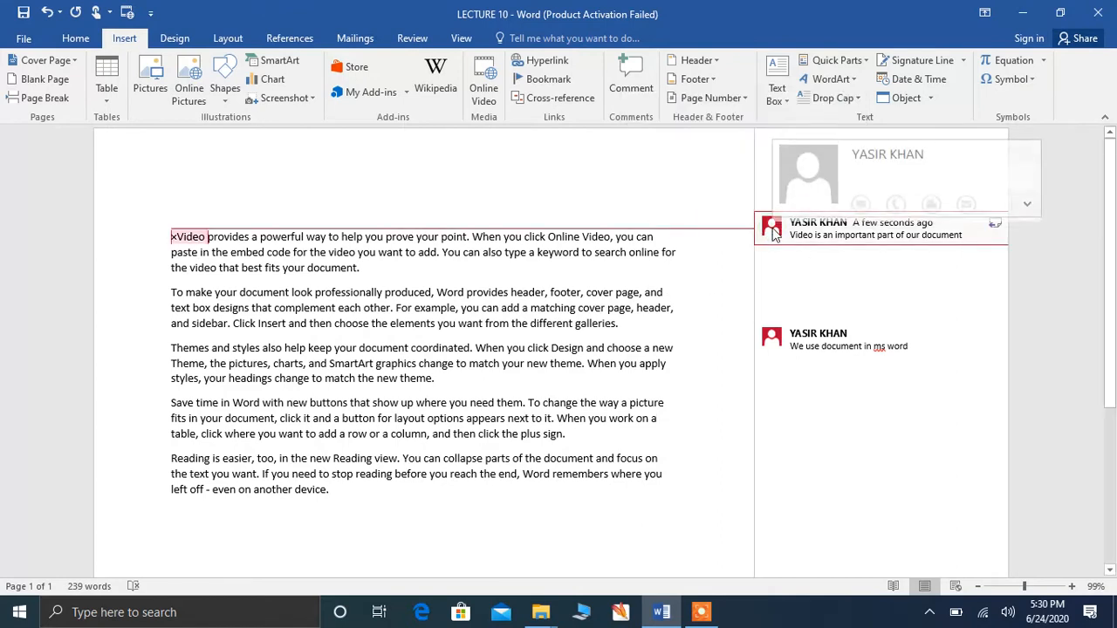
right_click(773, 232)
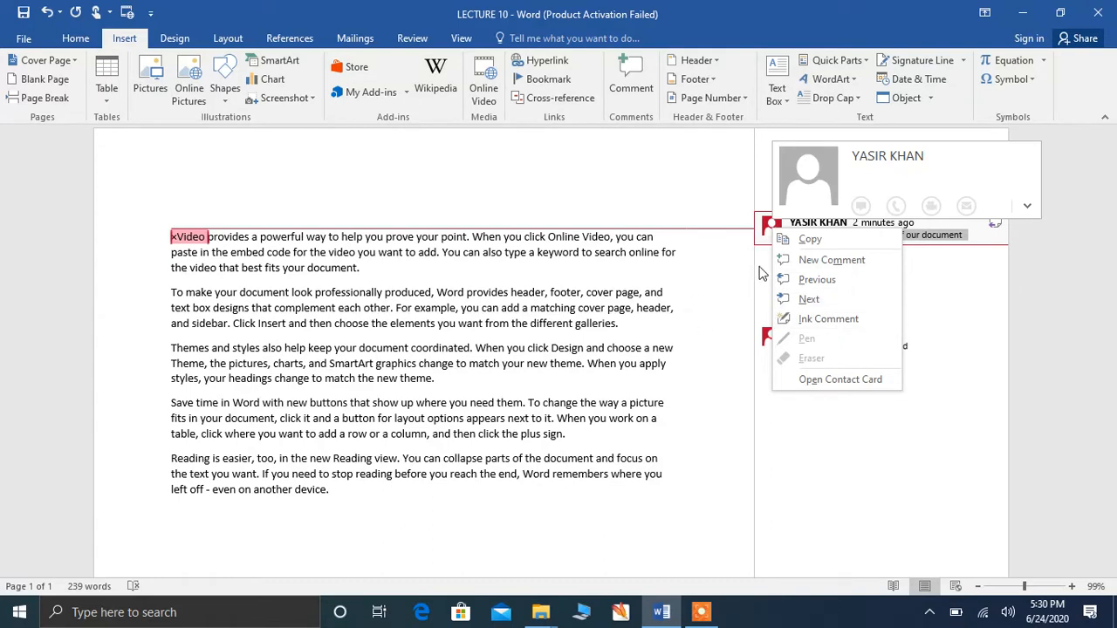
click(820, 267)
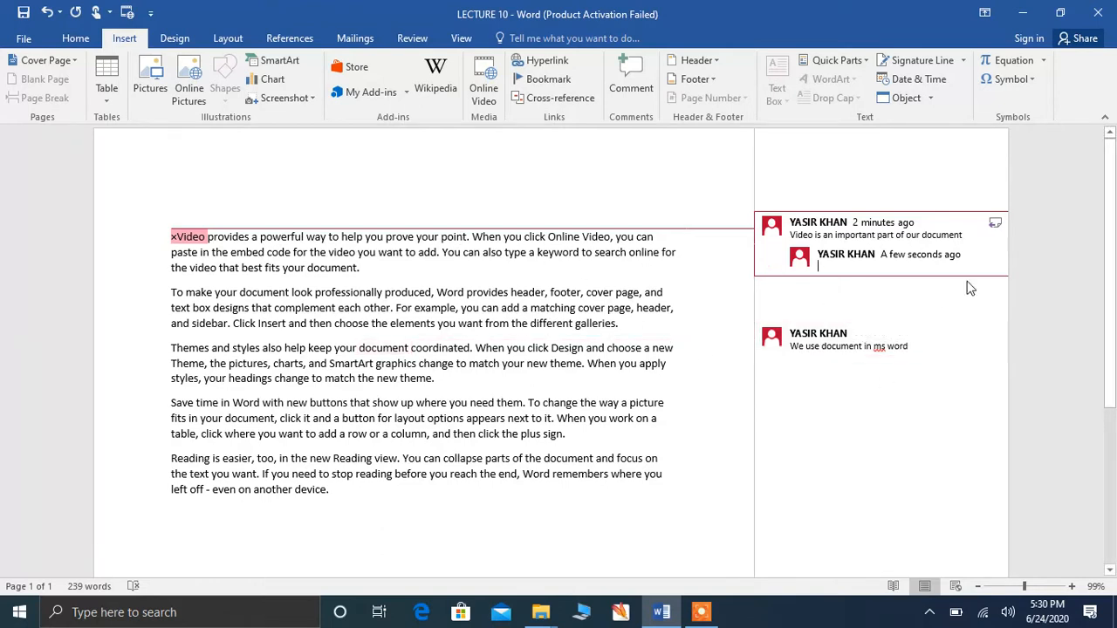
click(993, 224)
- Delete the comment on the word "Video" together with its replies
right_click(994, 225)
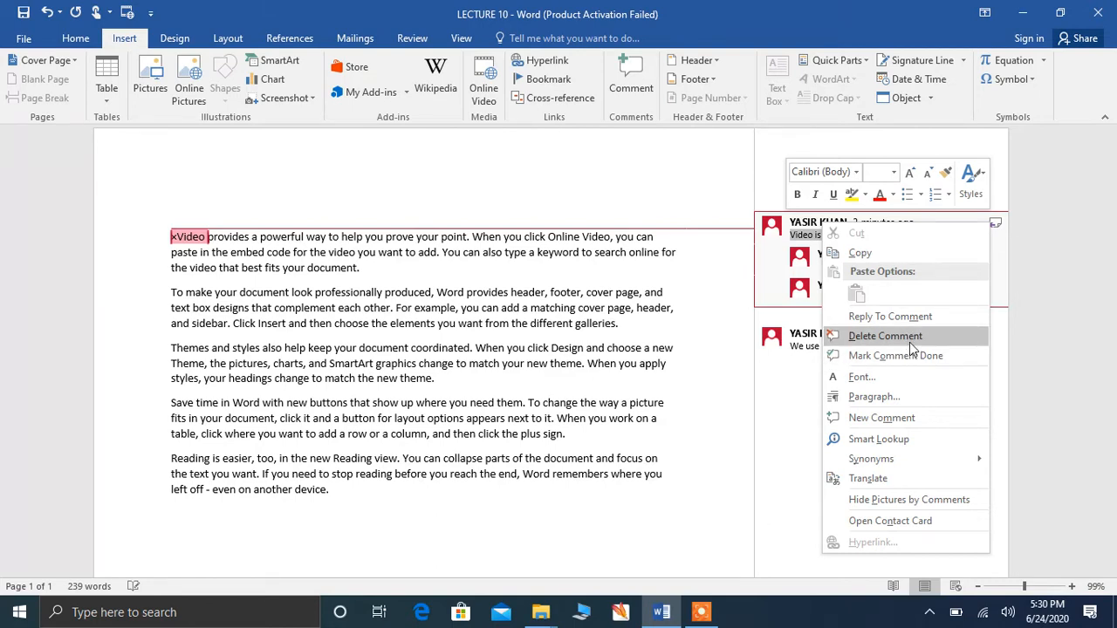
click(909, 342)
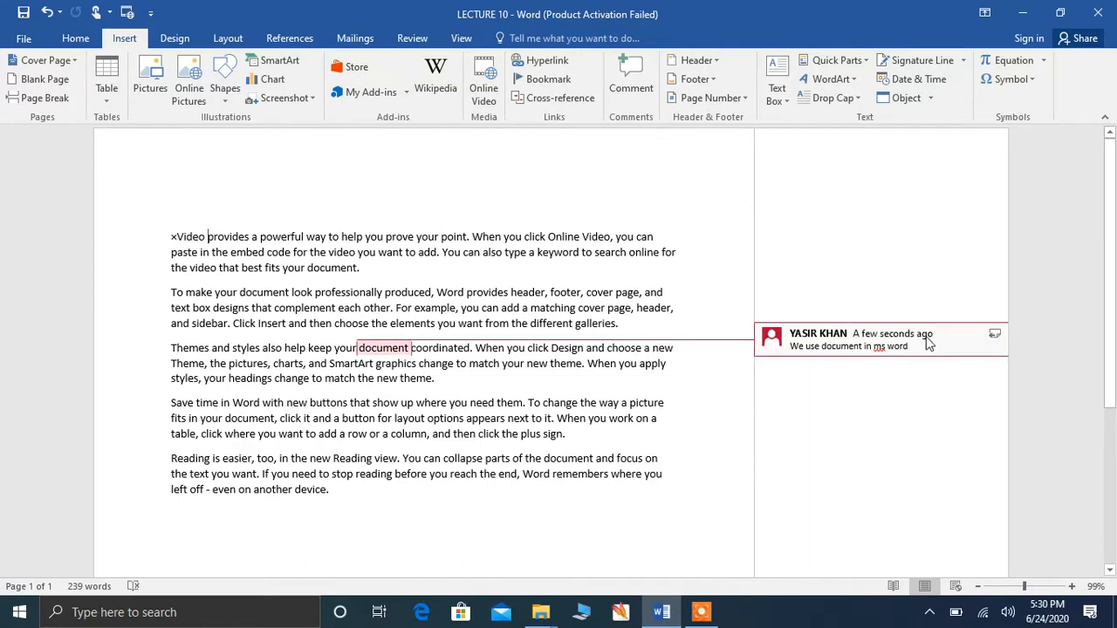
right_click(995, 340)
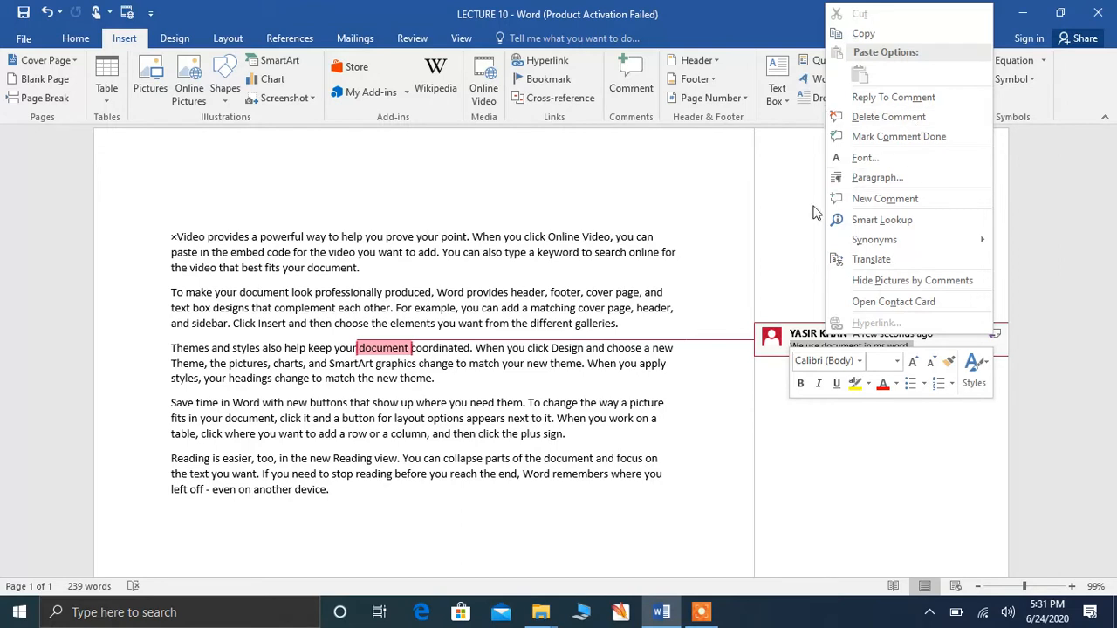
click(695, 212)
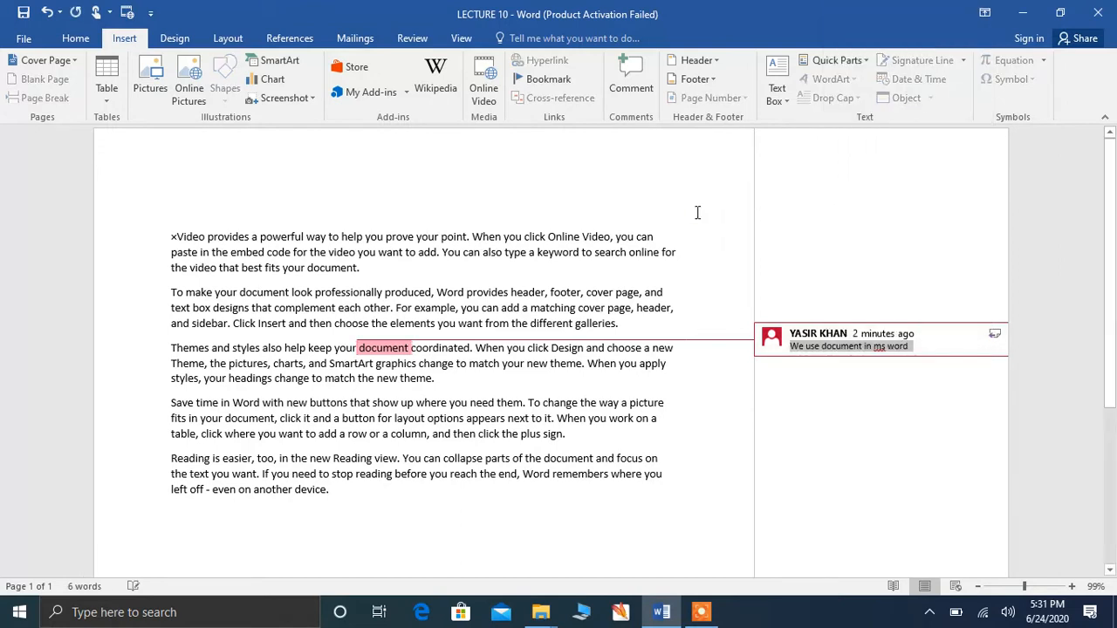
- Insert the built-in Banded header, set its document title to VIDEO, and return to the body text
click(716, 57)
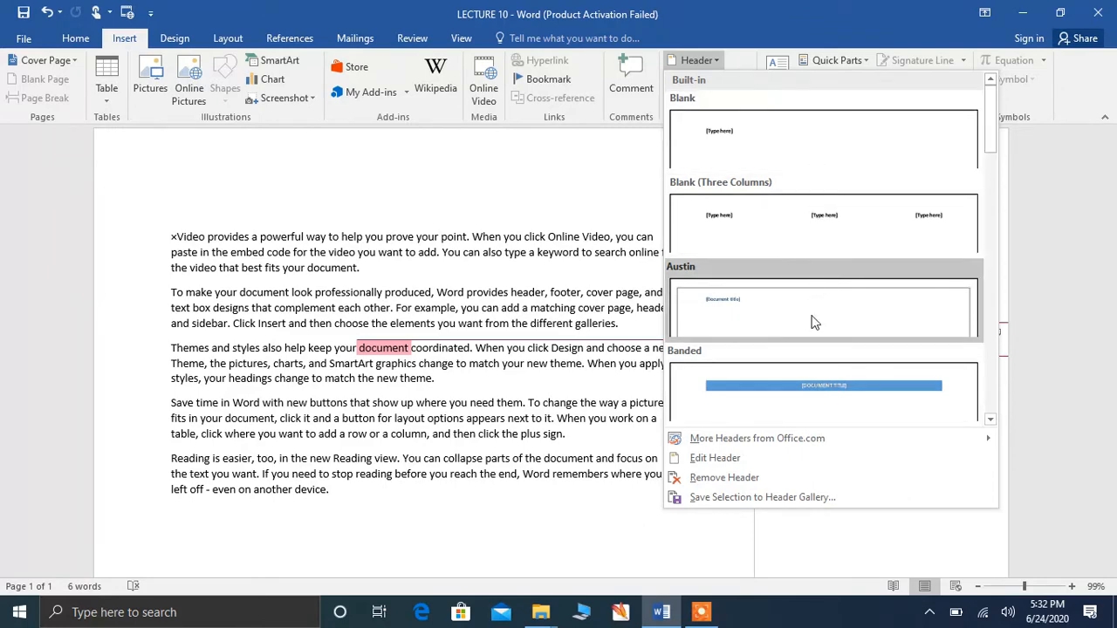
click(801, 397)
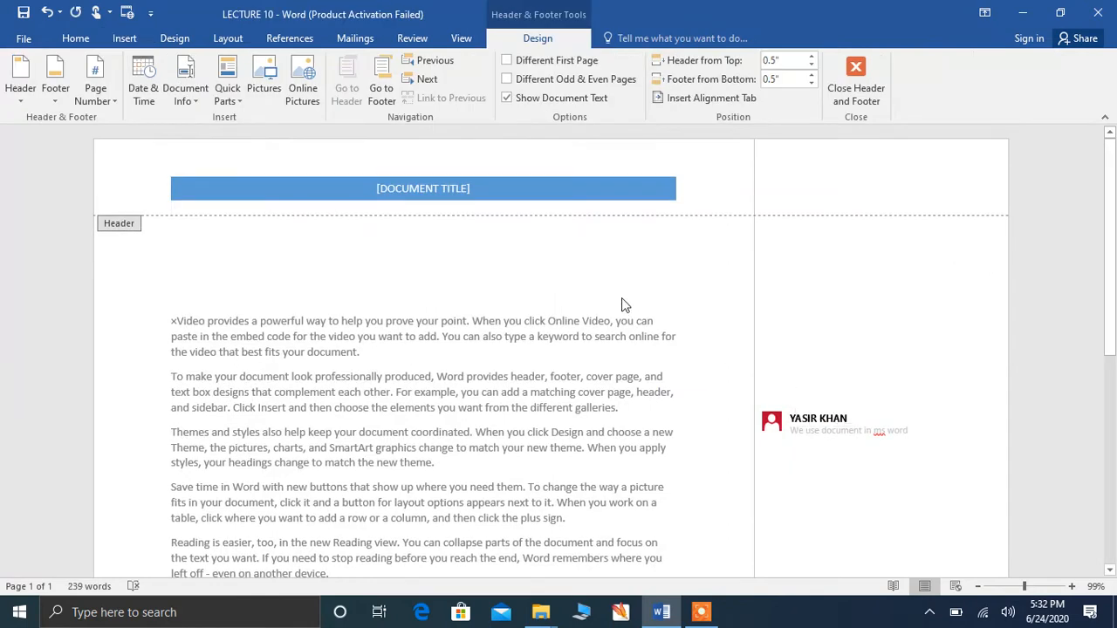
click(472, 188)
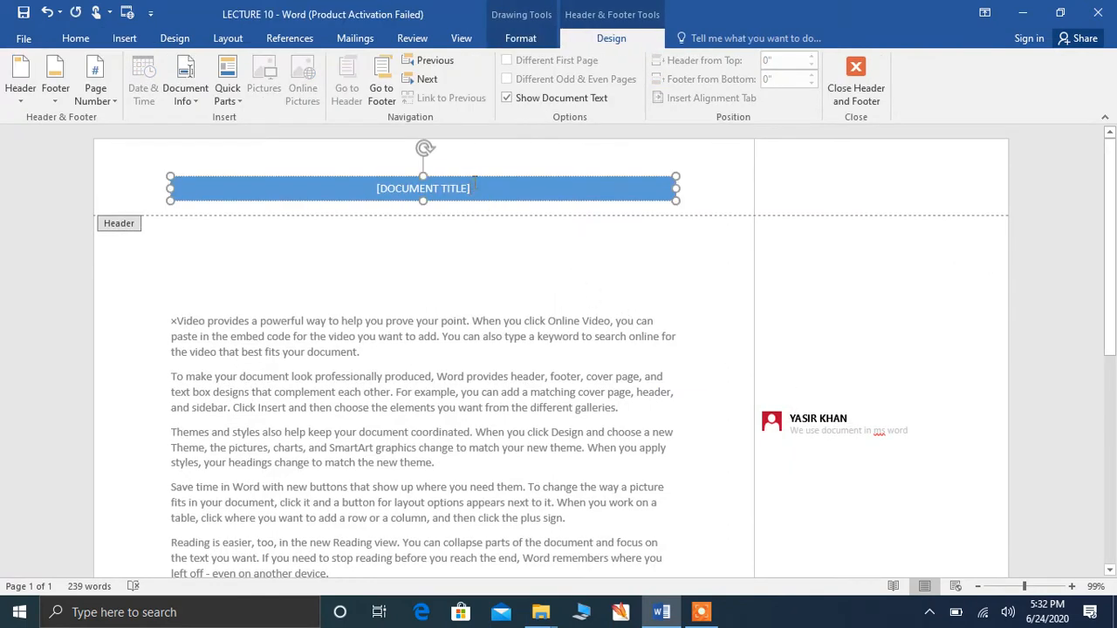
click(474, 183)
key(Delete)
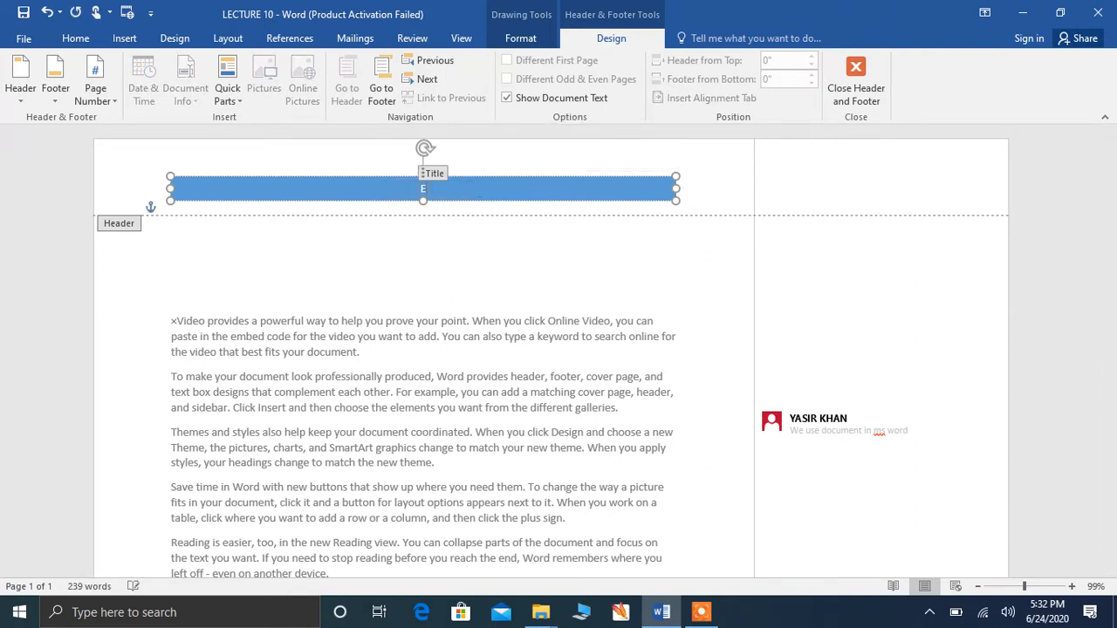
text(VE)
text(D)
key(BackSpace)
key(BackSpace)
text(IDEO)
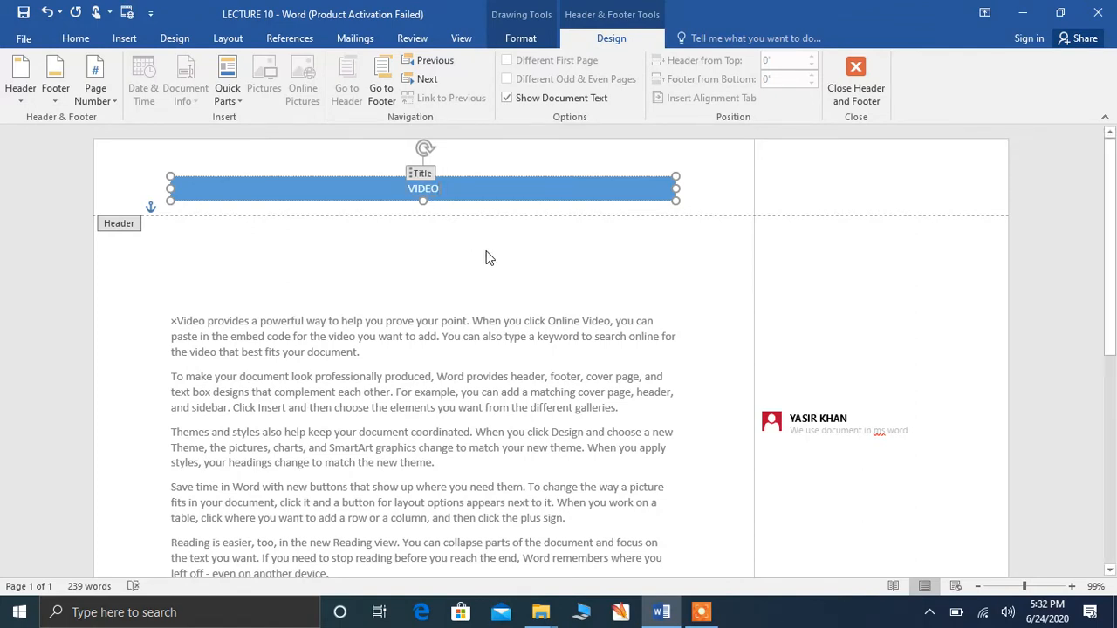
double_click(361, 344)
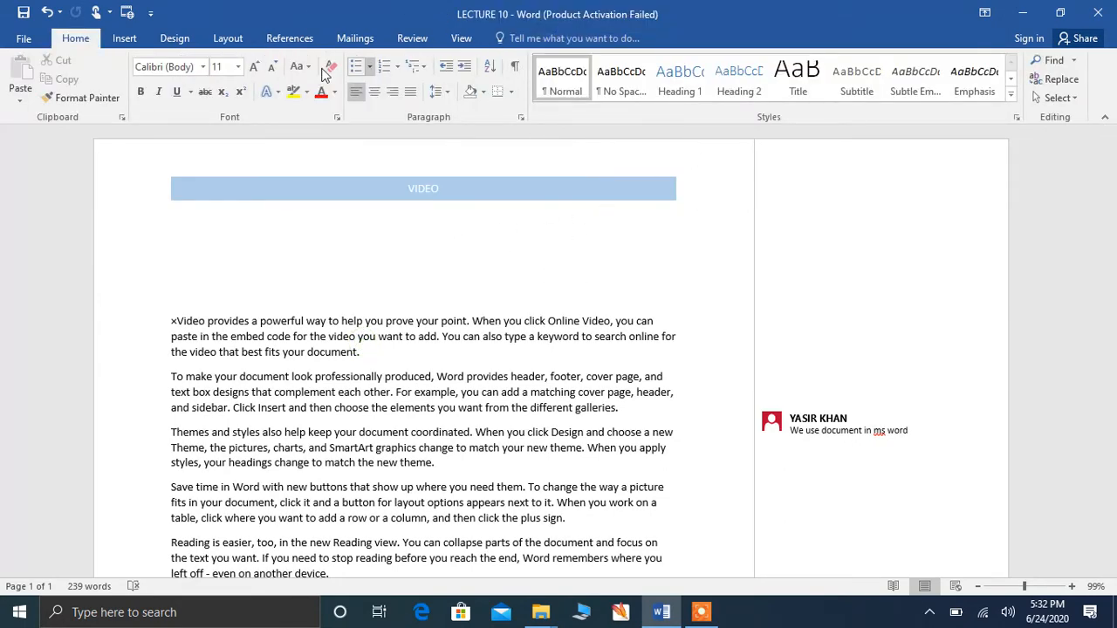
- Examine the built-in header designs through to the end of the gallery, along with the header editing and removal options
click(125, 39)
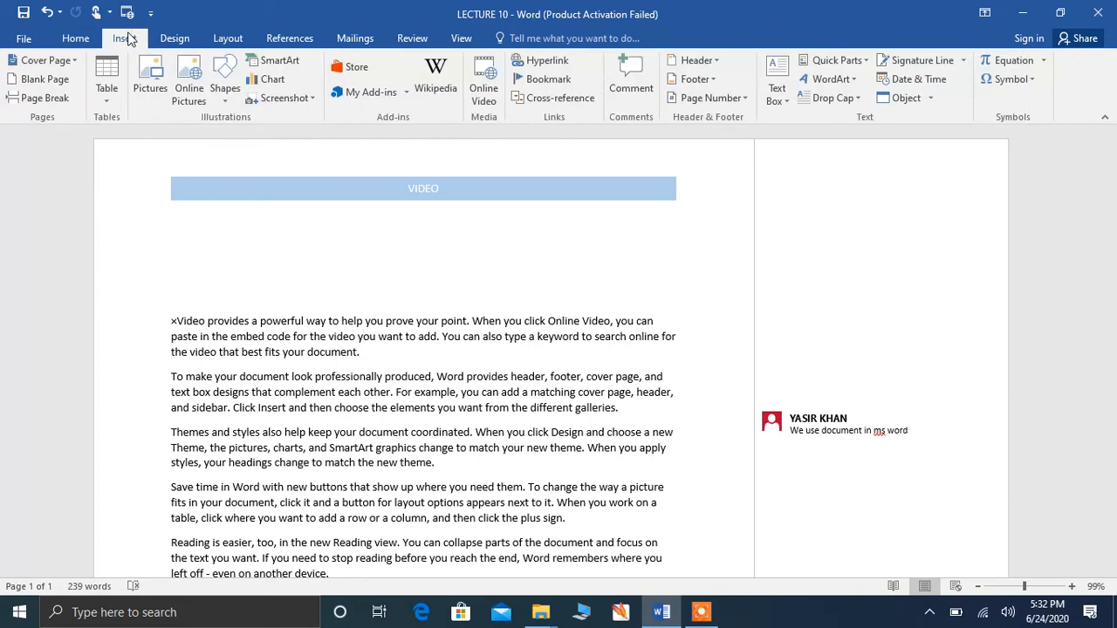
click(712, 59)
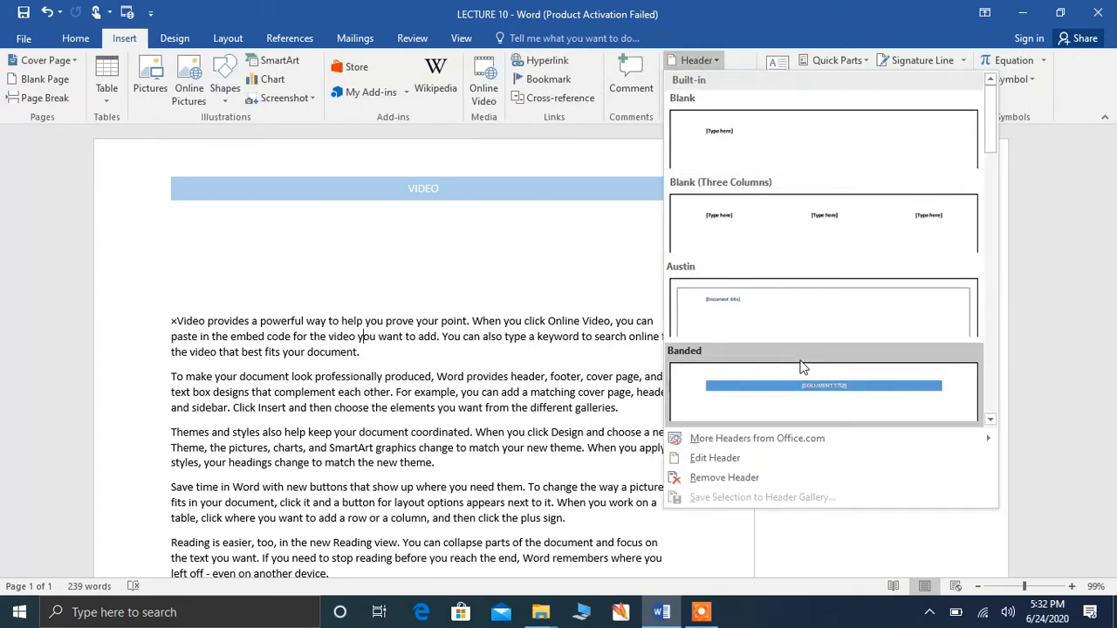
click(989, 420)
click(990, 422)
click(989, 421)
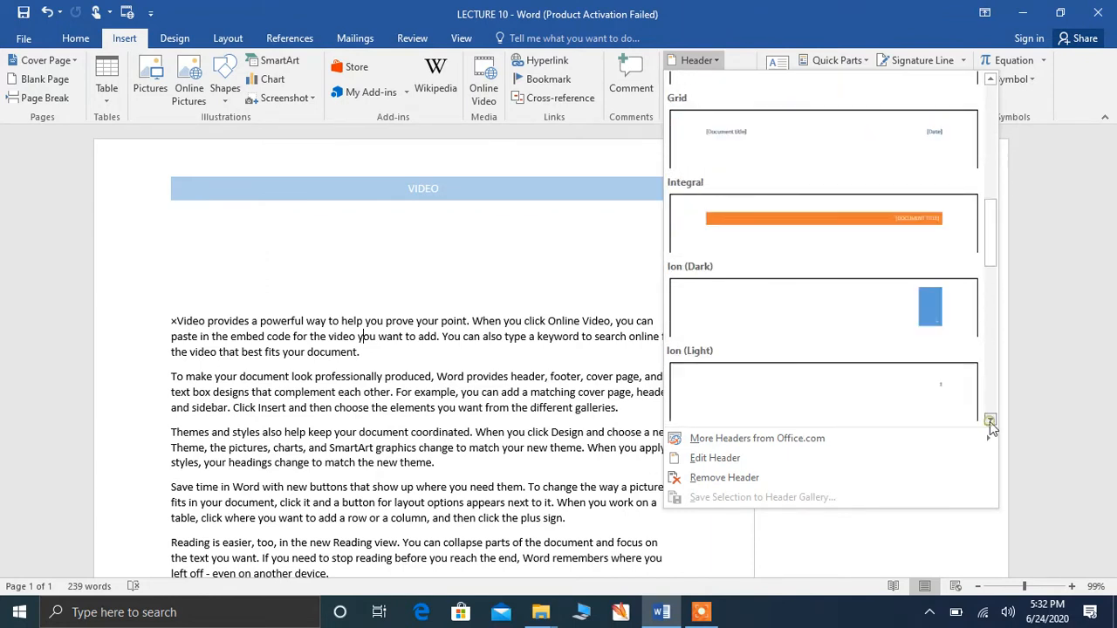
click(989, 422)
click(989, 422)
click(989, 421)
click(989, 421)
click(989, 421)
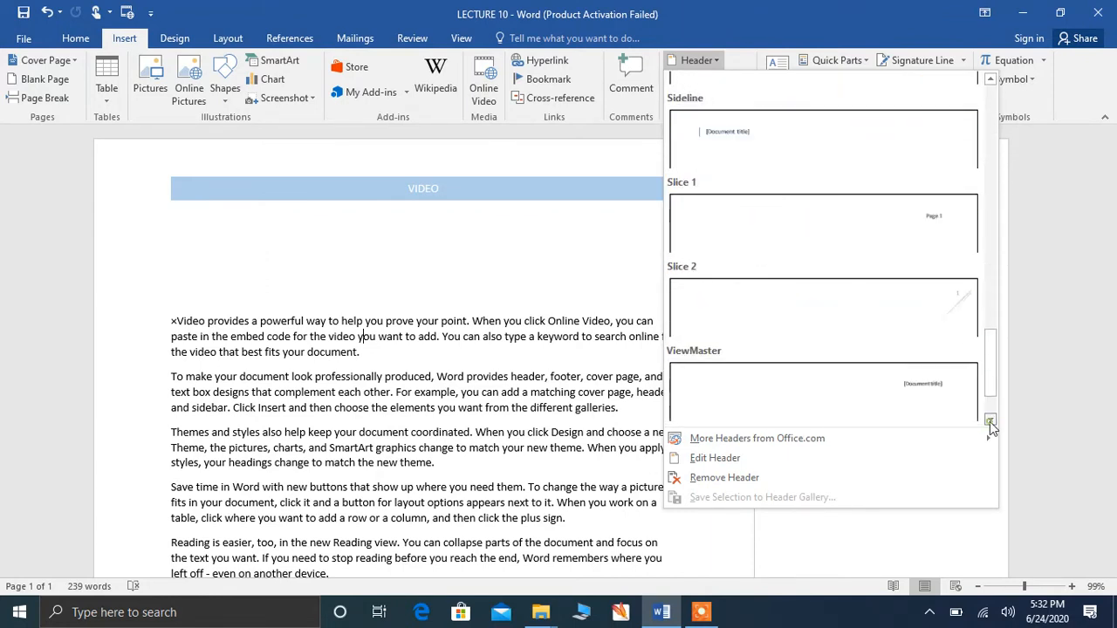
click(989, 421)
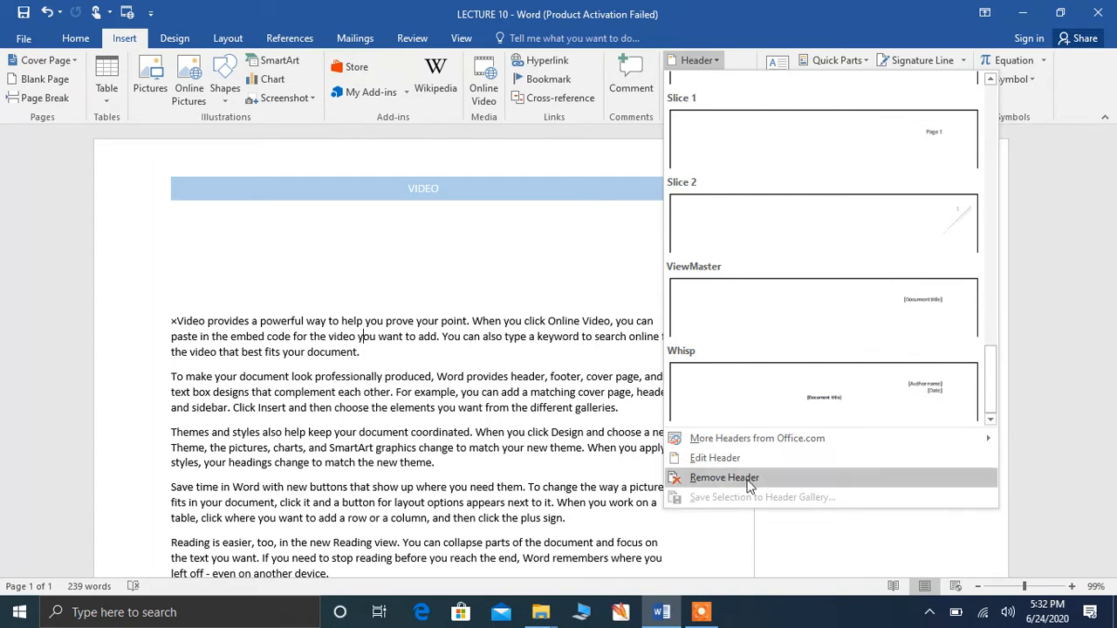
click(593, 269)
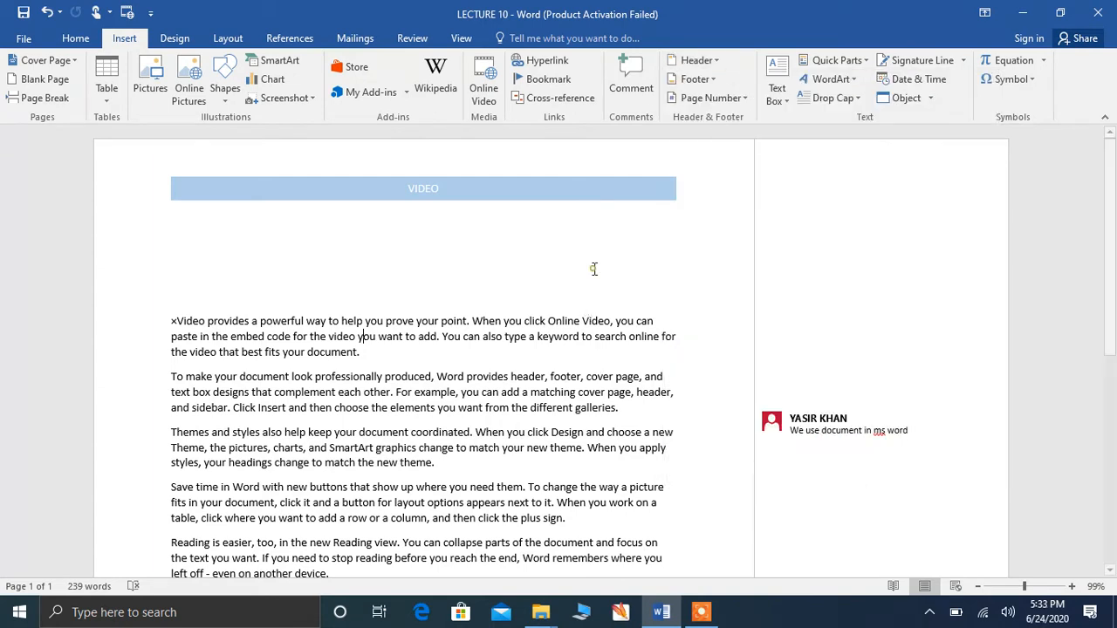
- Insert the built-in Ion (Dark) footer into the document
click(717, 79)
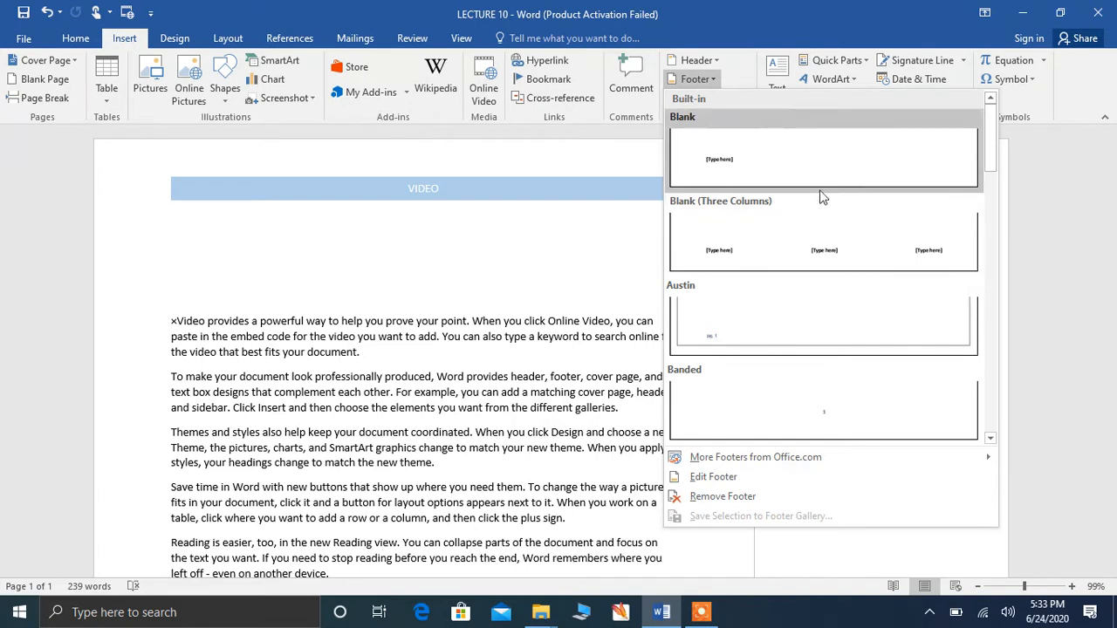
click(990, 438)
click(990, 439)
click(990, 439)
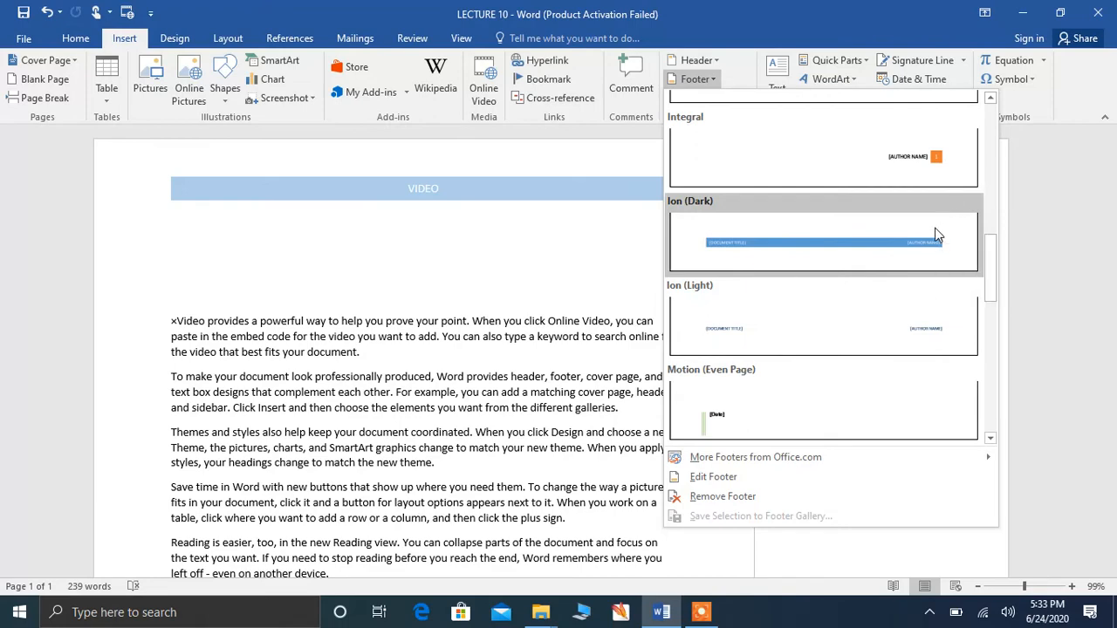
click(914, 249)
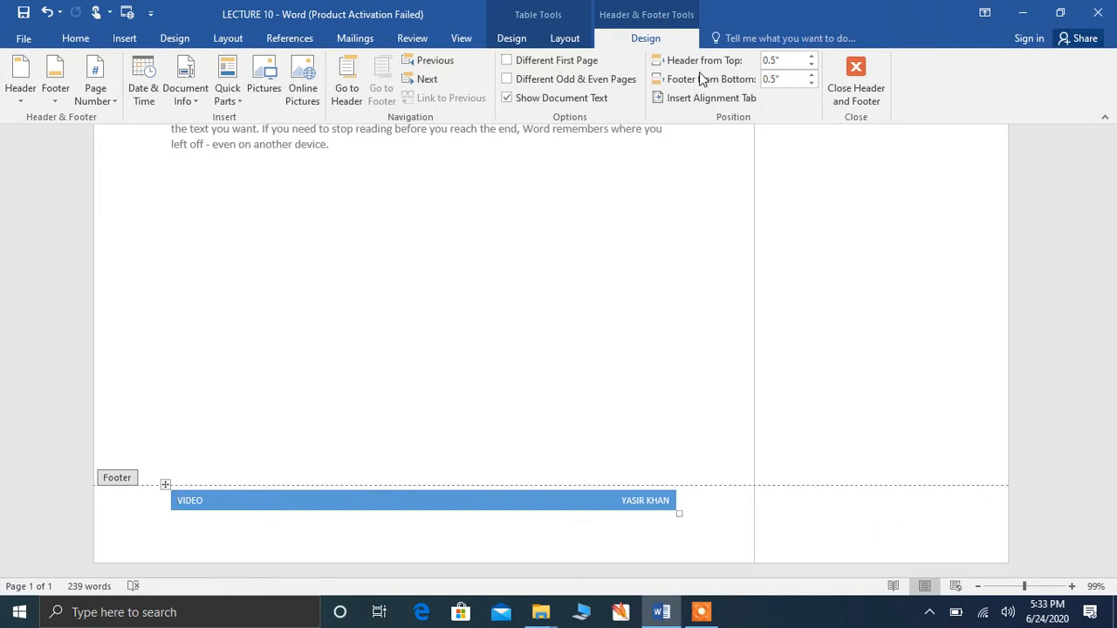
- Insert a Plain Number 1 page number at the bottom of the page and move back up to the header
click(124, 39)
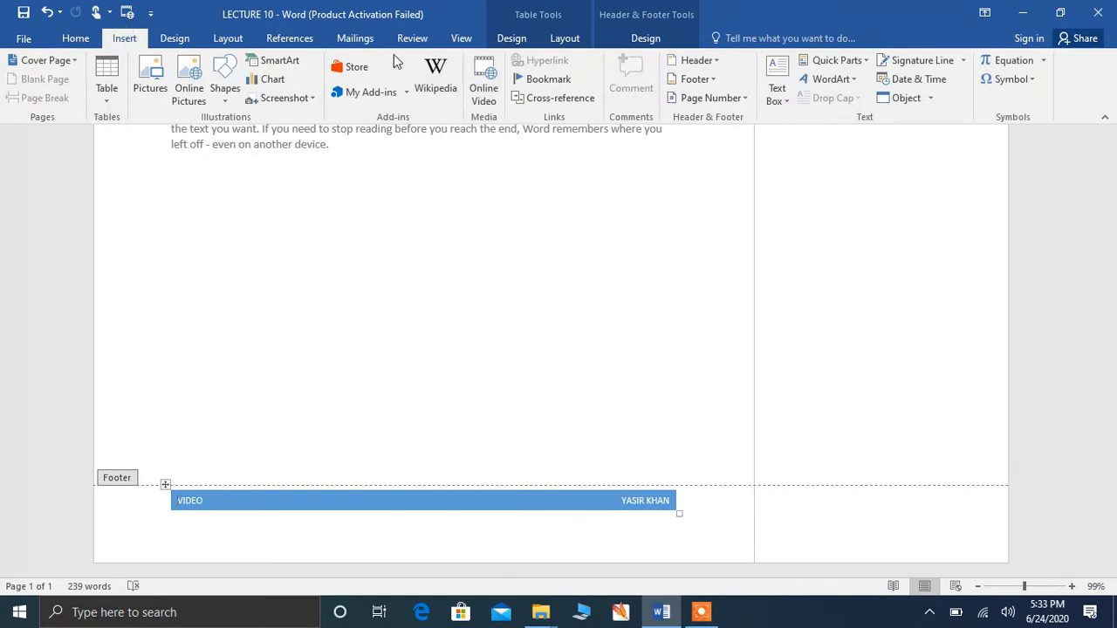
click(741, 92)
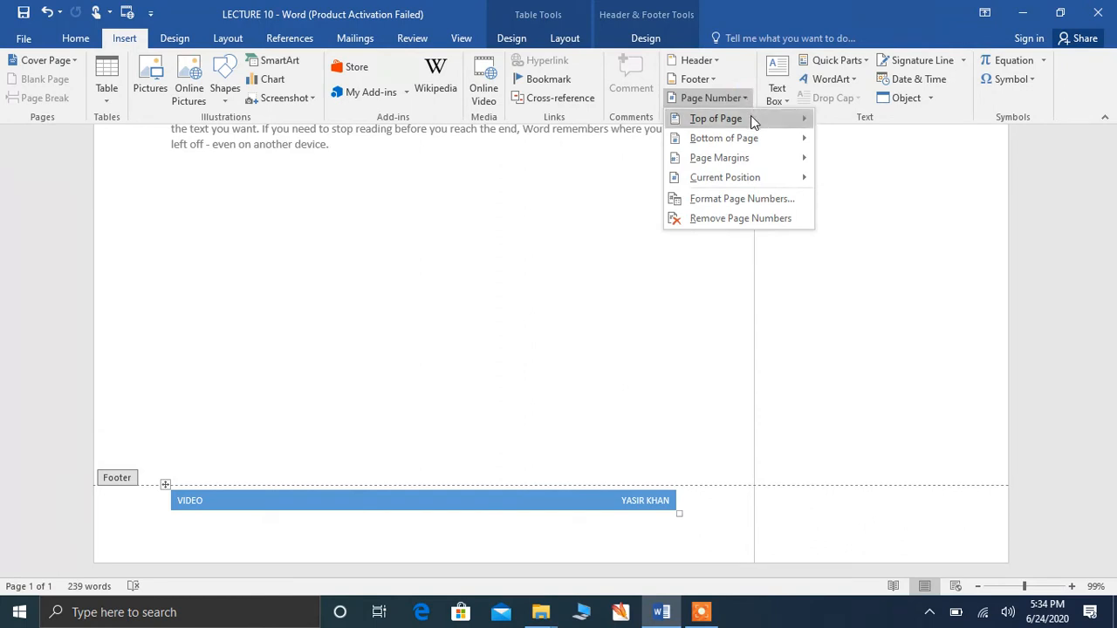
mouse_move(750, 117)
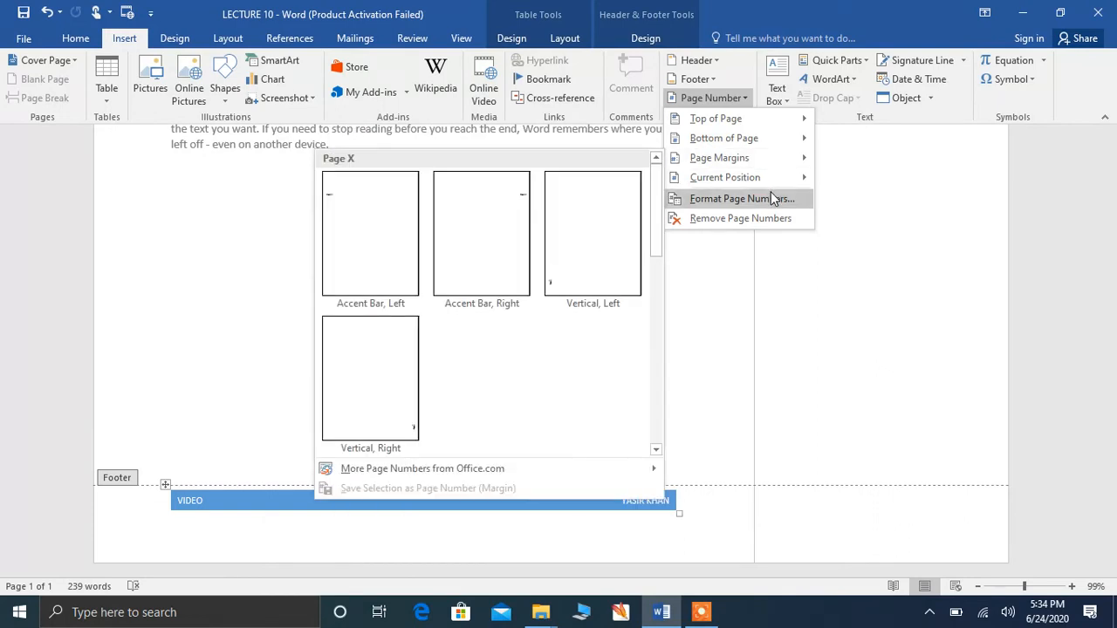
mouse_move(779, 183)
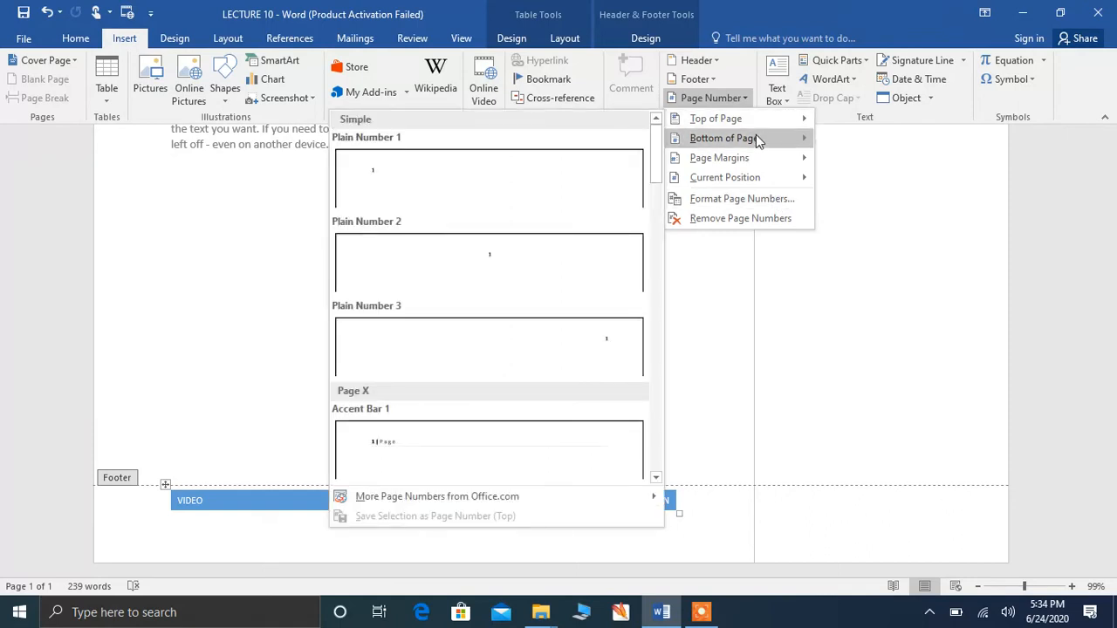
mouse_move(756, 138)
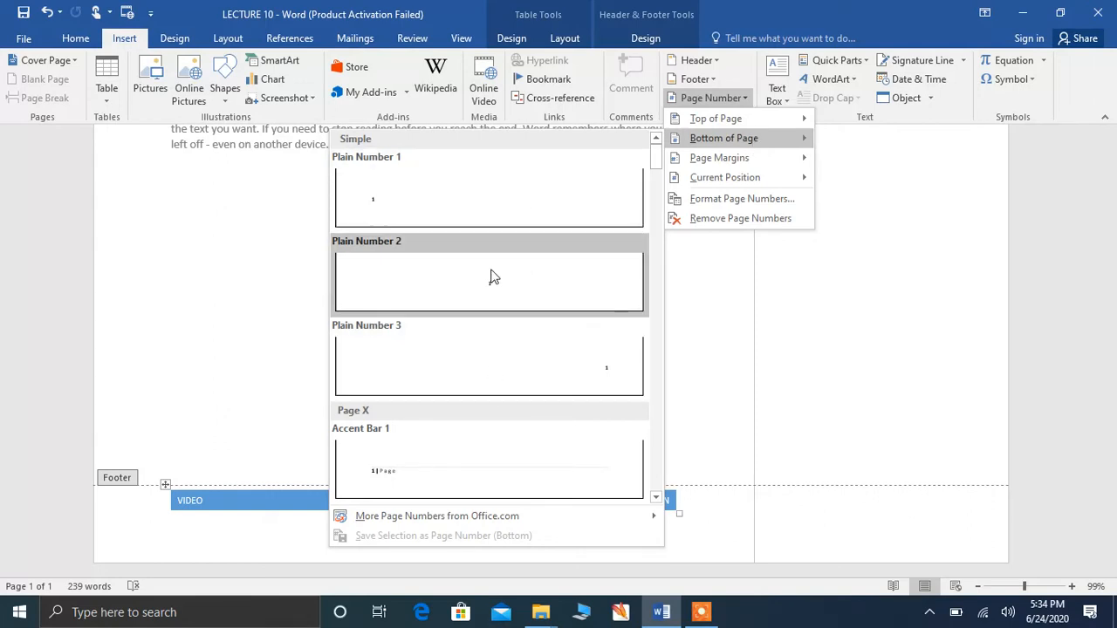
click(509, 193)
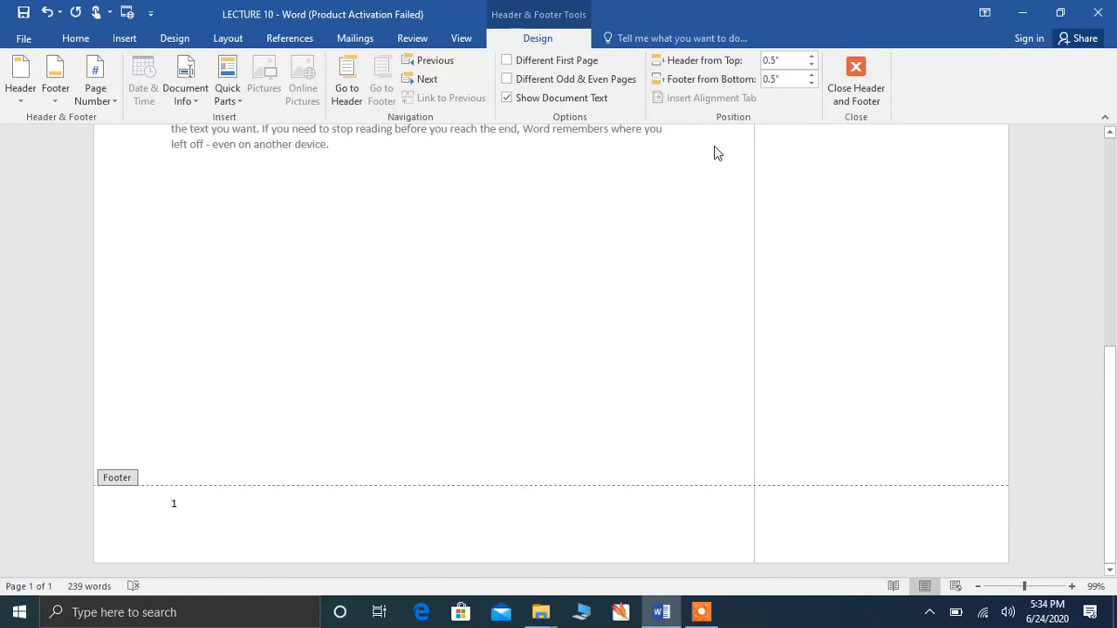
key(Down)
key(Up)
key(Up)
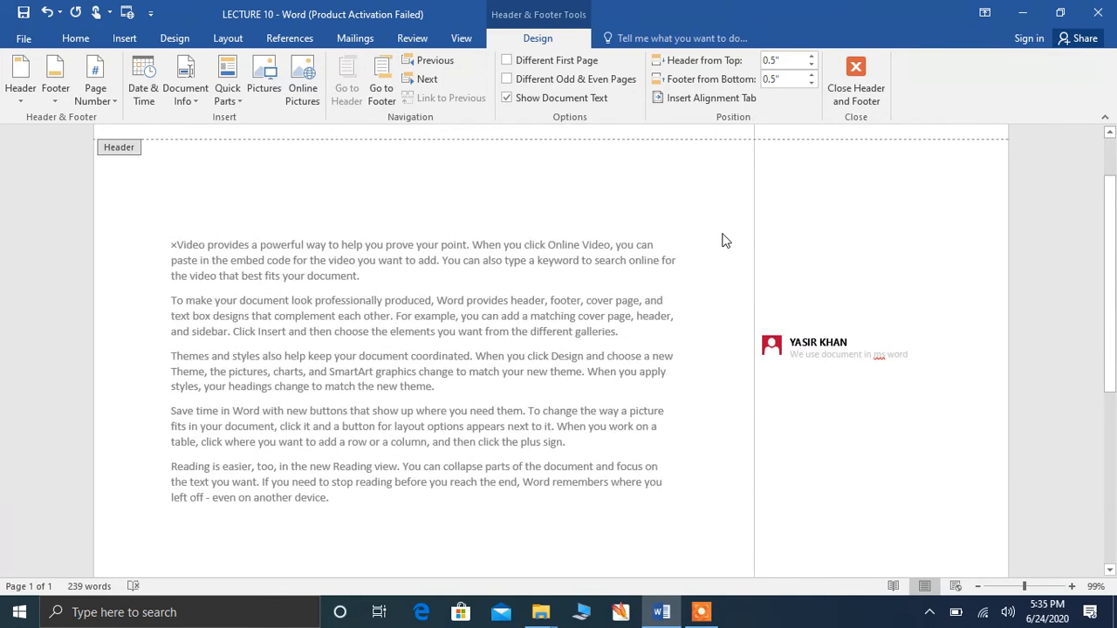
- Examine the header, footer and page number galleries offered while the header is being edited
click(125, 39)
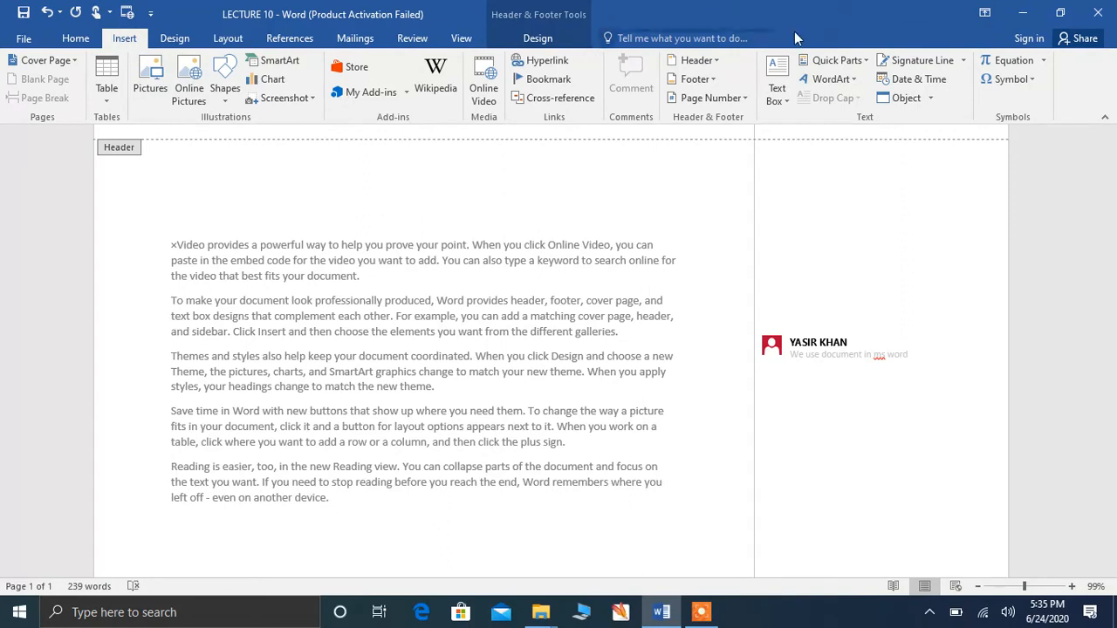
click(740, 102)
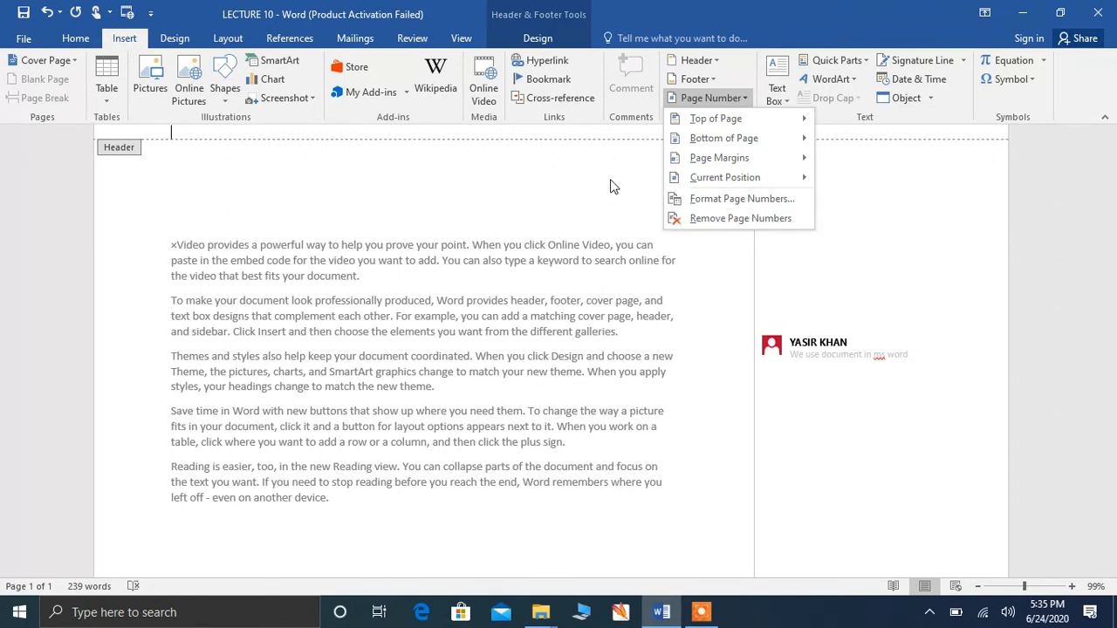
click(534, 38)
click(533, 40)
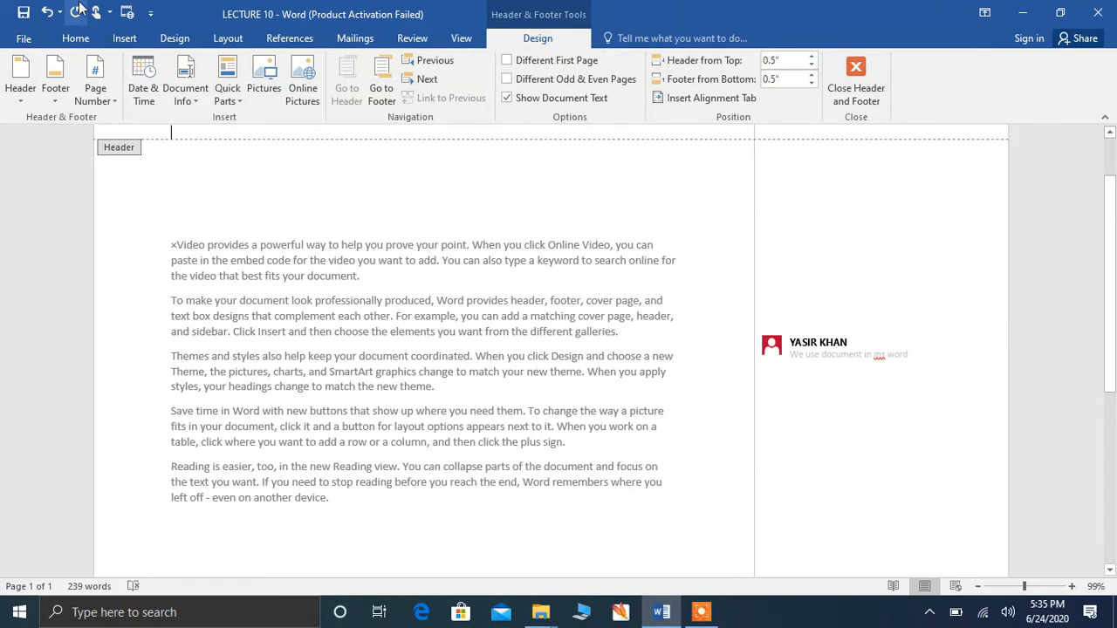
click(20, 94)
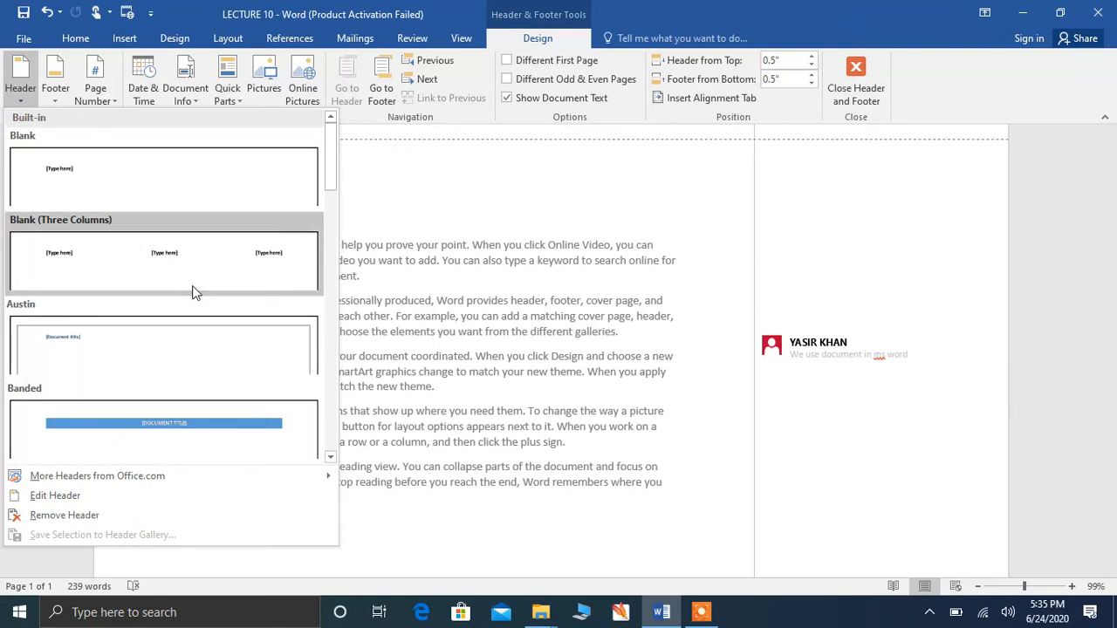
click(57, 94)
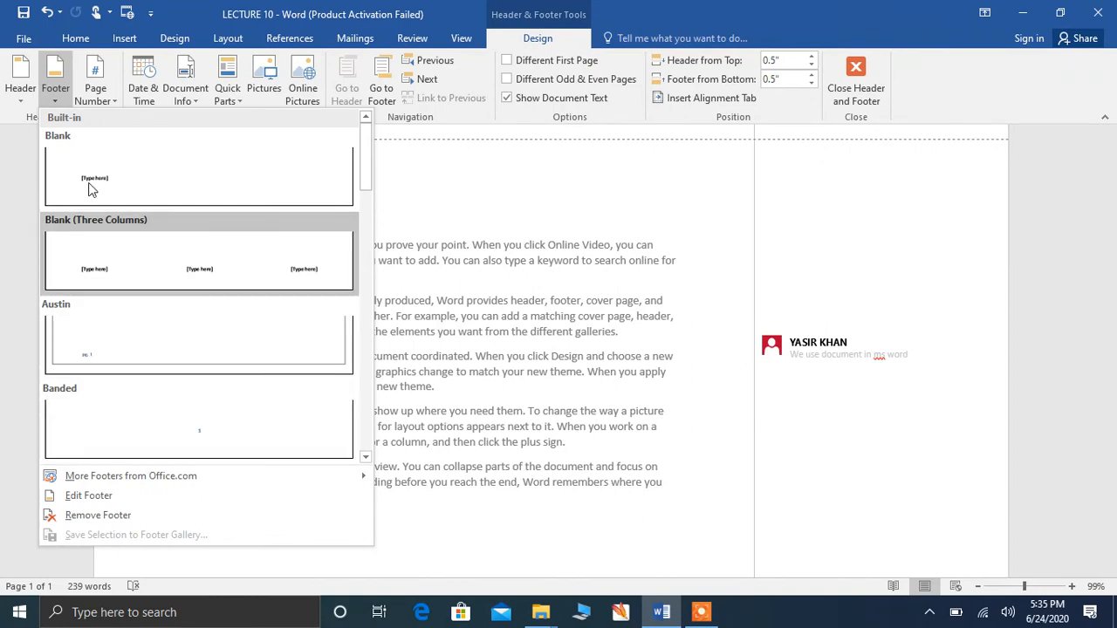
click(106, 103)
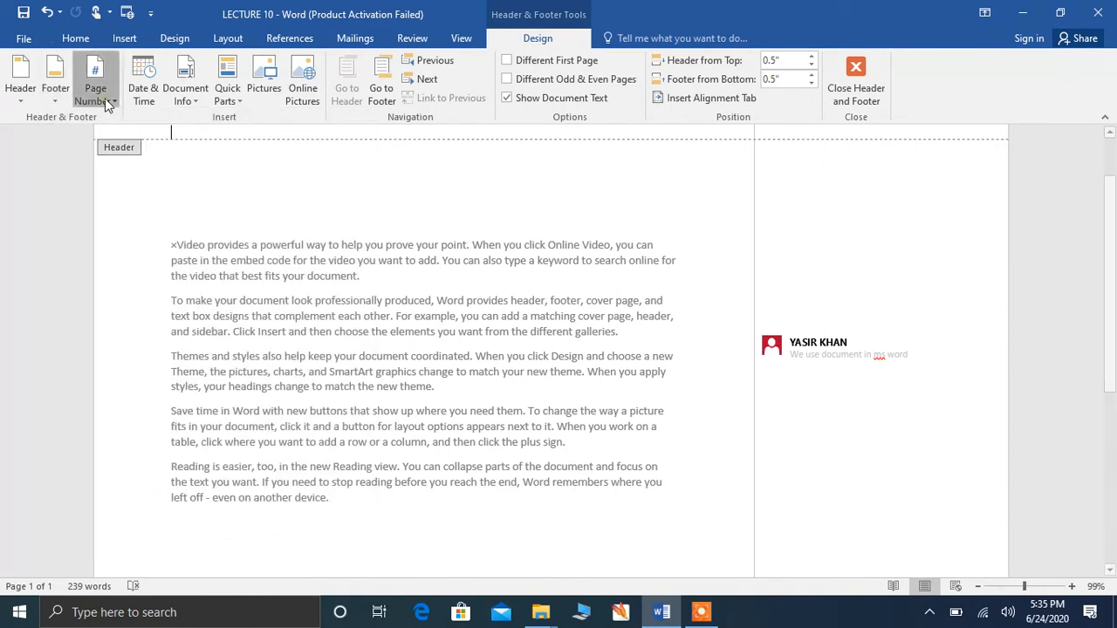
click(107, 103)
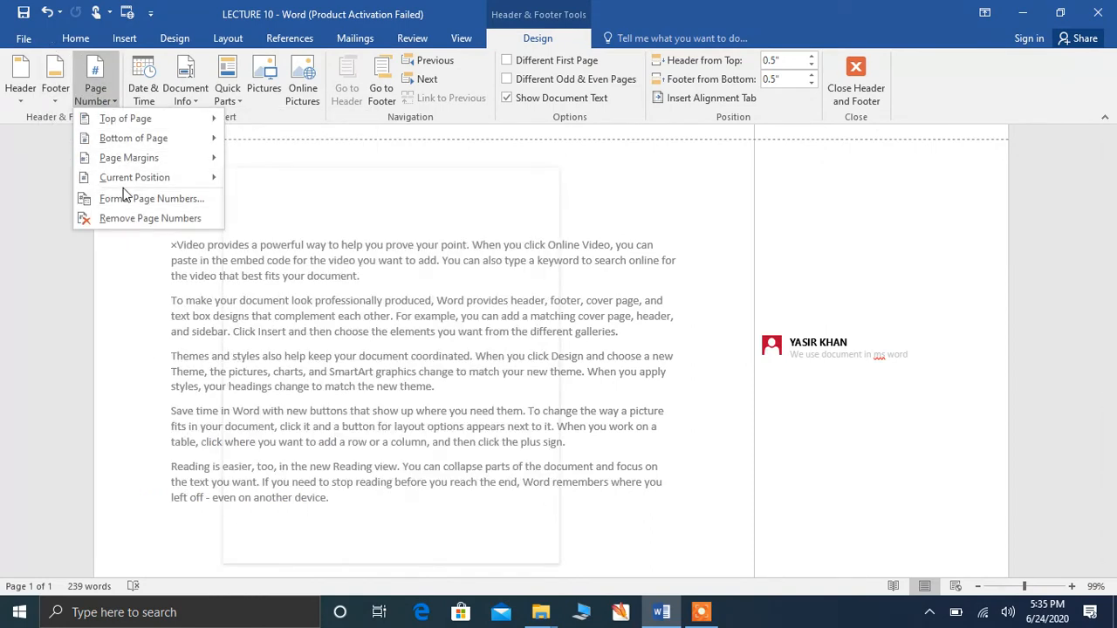
mouse_move(184, 118)
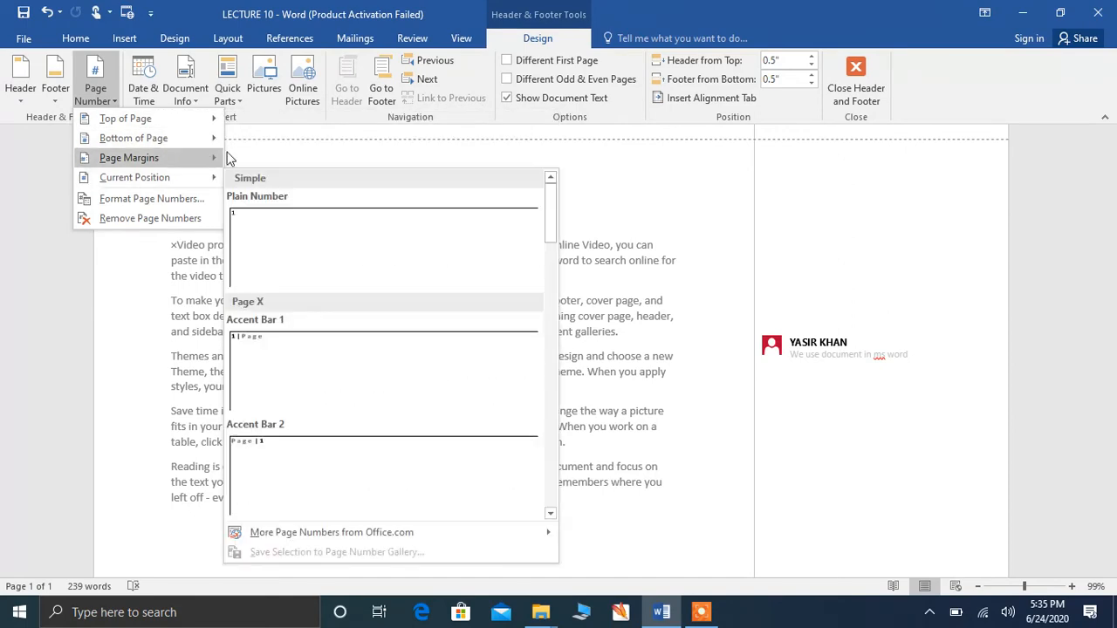
click(279, 170)
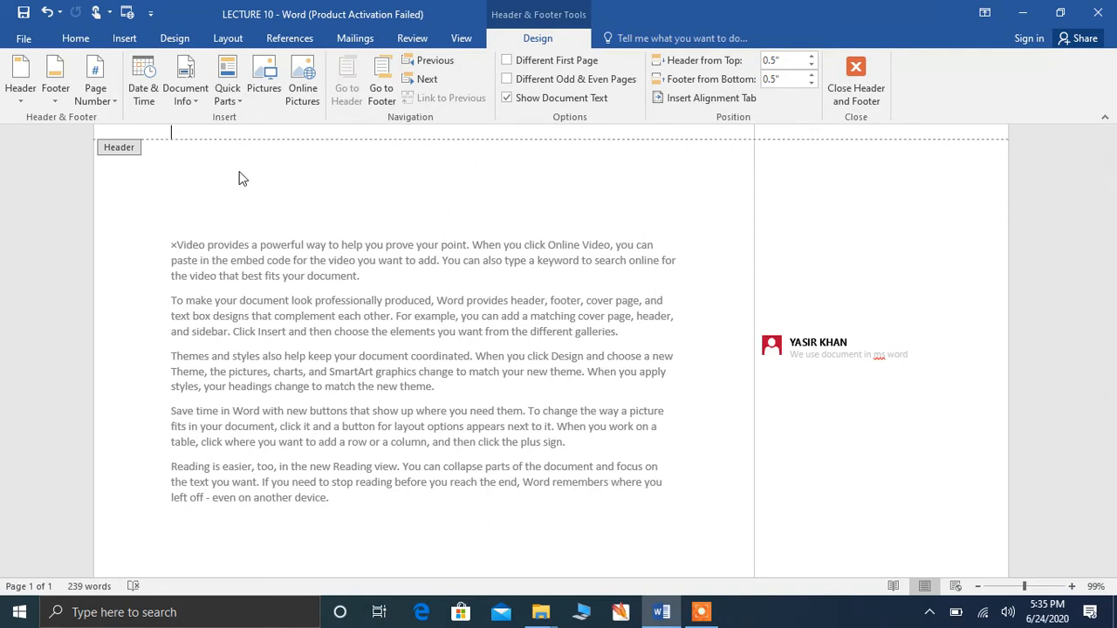
- Insert the date into the header in the format "Wednesday, June 24, 2020"
click(142, 87)
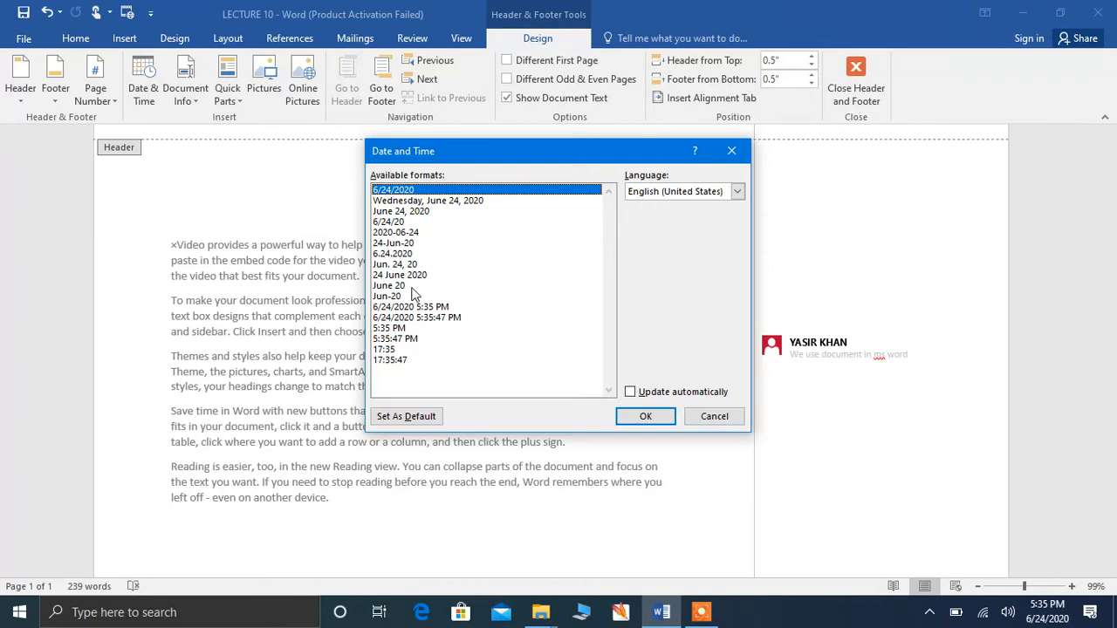
click(412, 201)
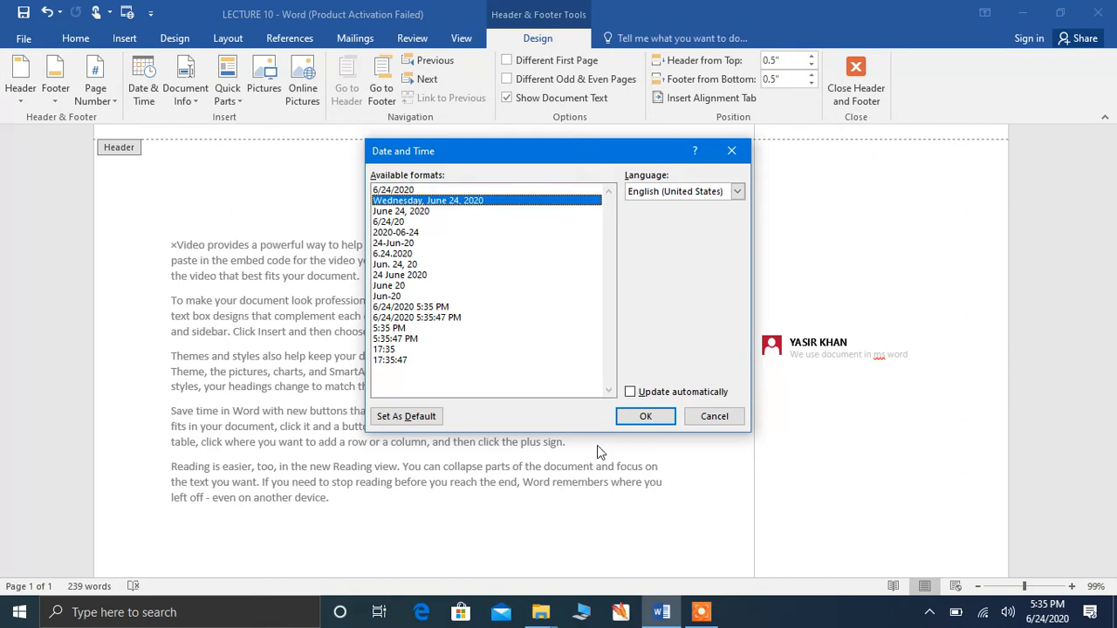
click(644, 416)
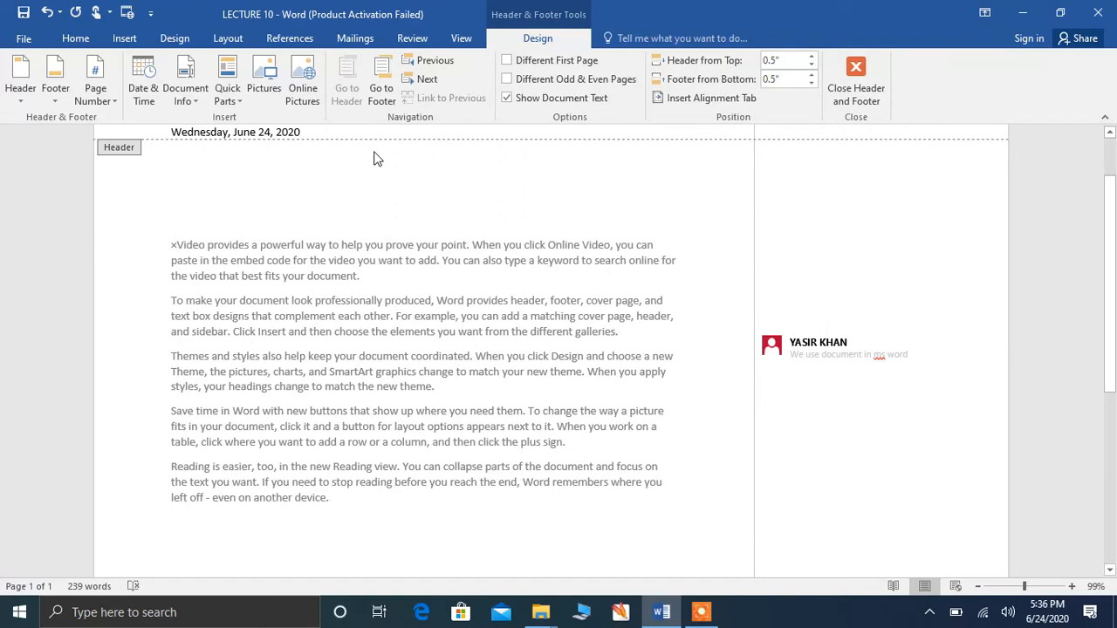
- Insert the Document Title property after the date in the header
click(197, 97)
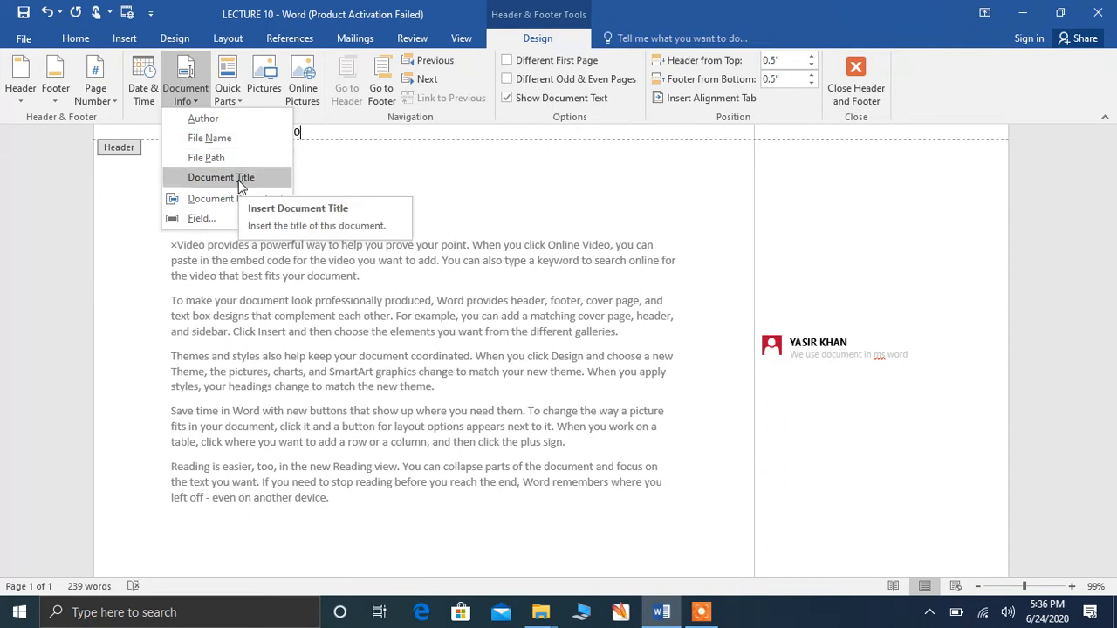
click(241, 187)
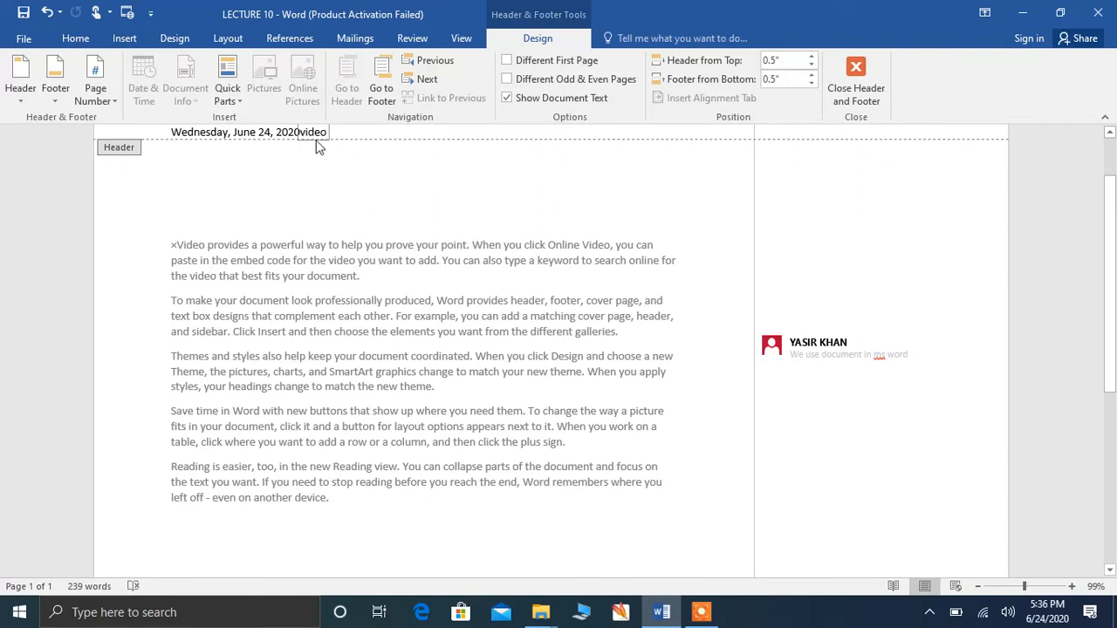
click(1109, 132)
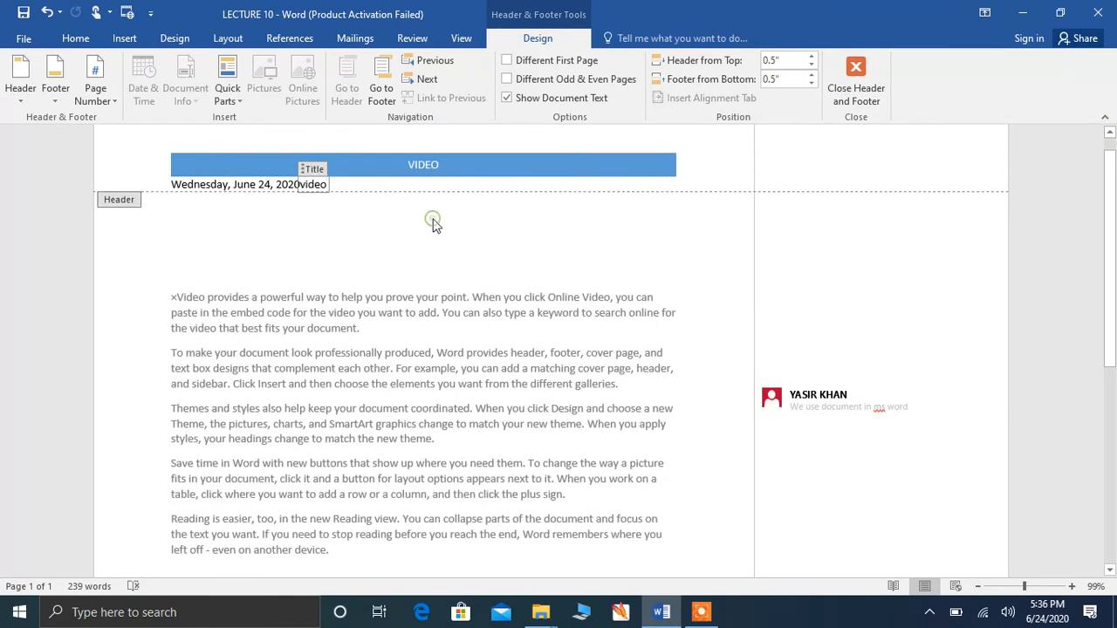
- Review the Quick Parts options for the header and return to the body text
click(243, 104)
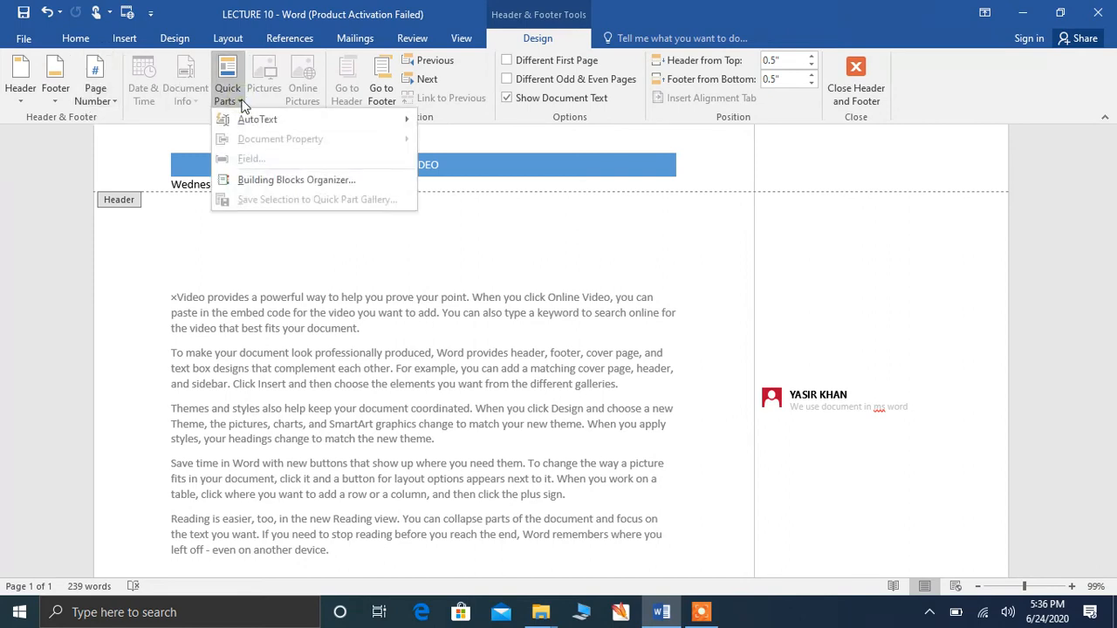
mouse_move(253, 124)
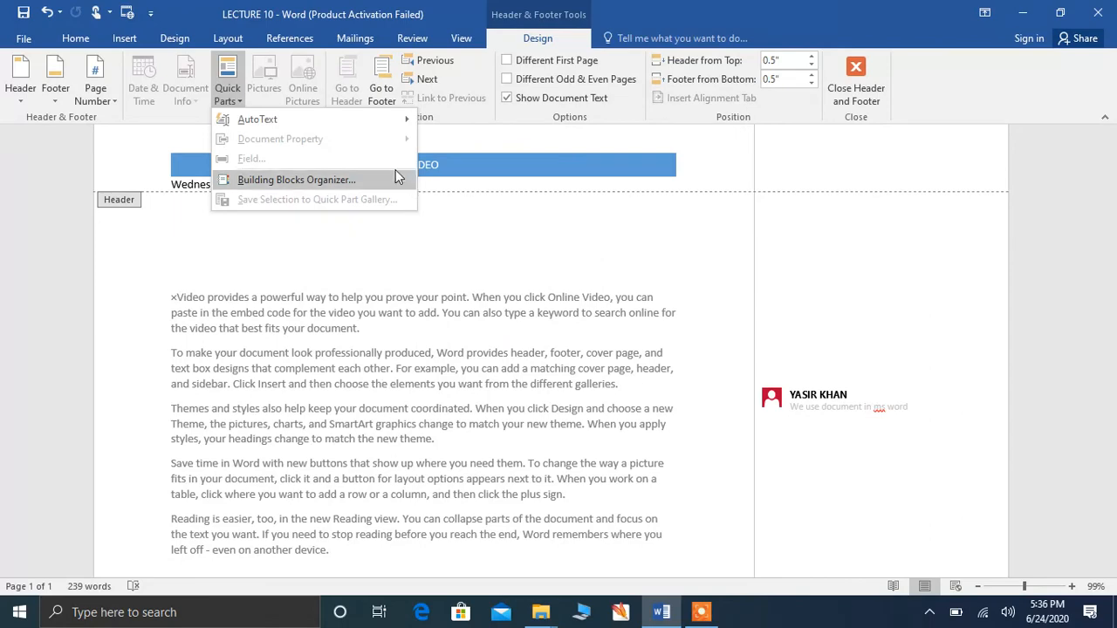
click(450, 363)
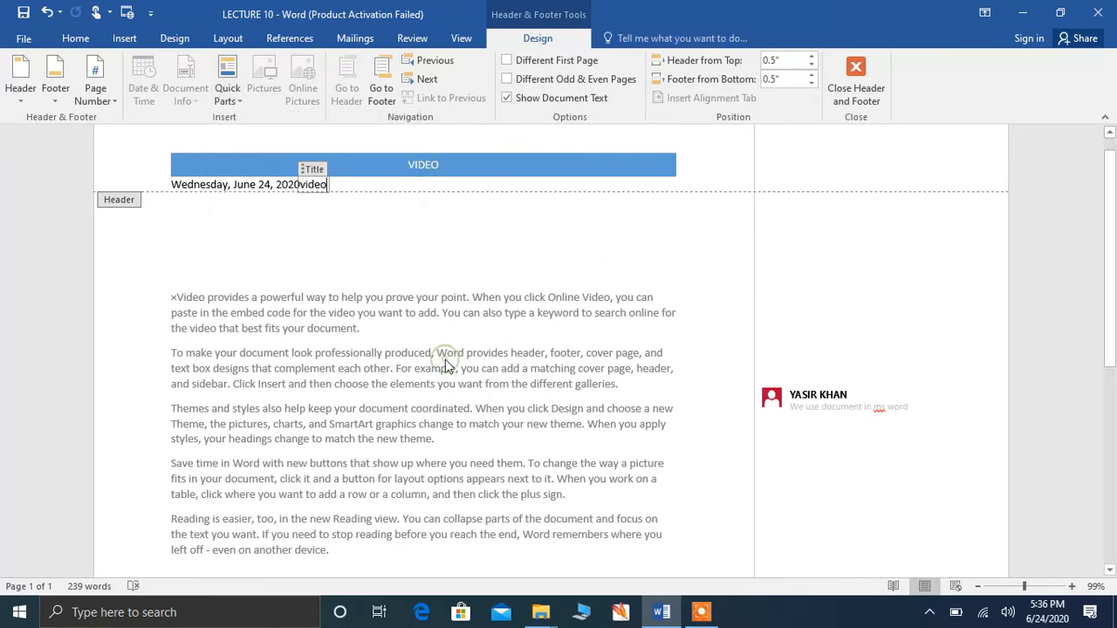
double_click(445, 357)
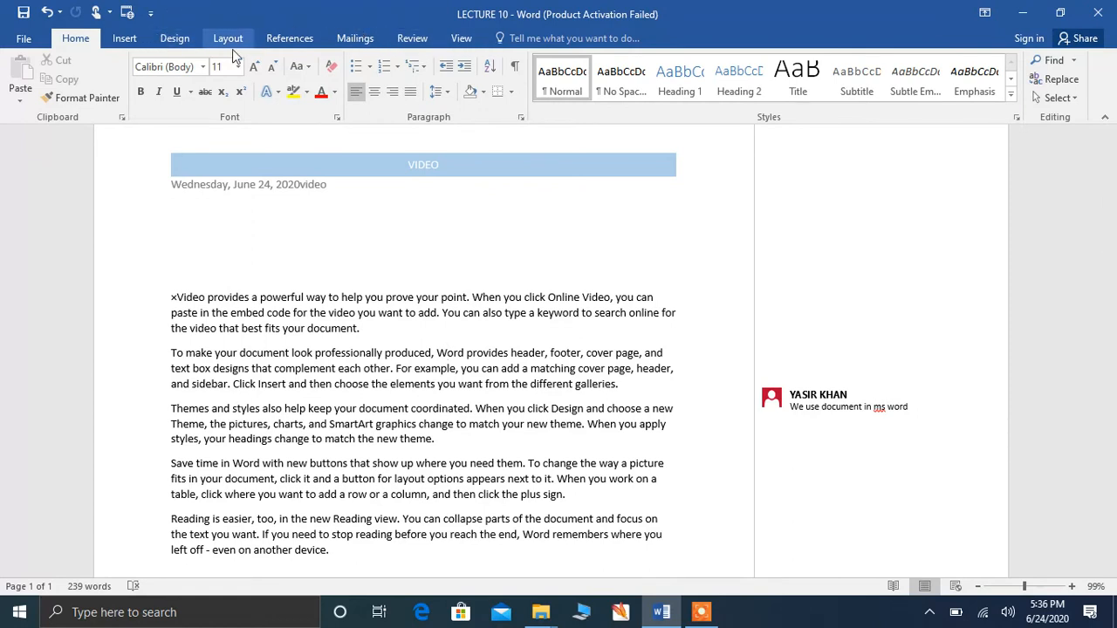
- Reopen the header for editing, and go to the footer and back to the header
double_click(338, 188)
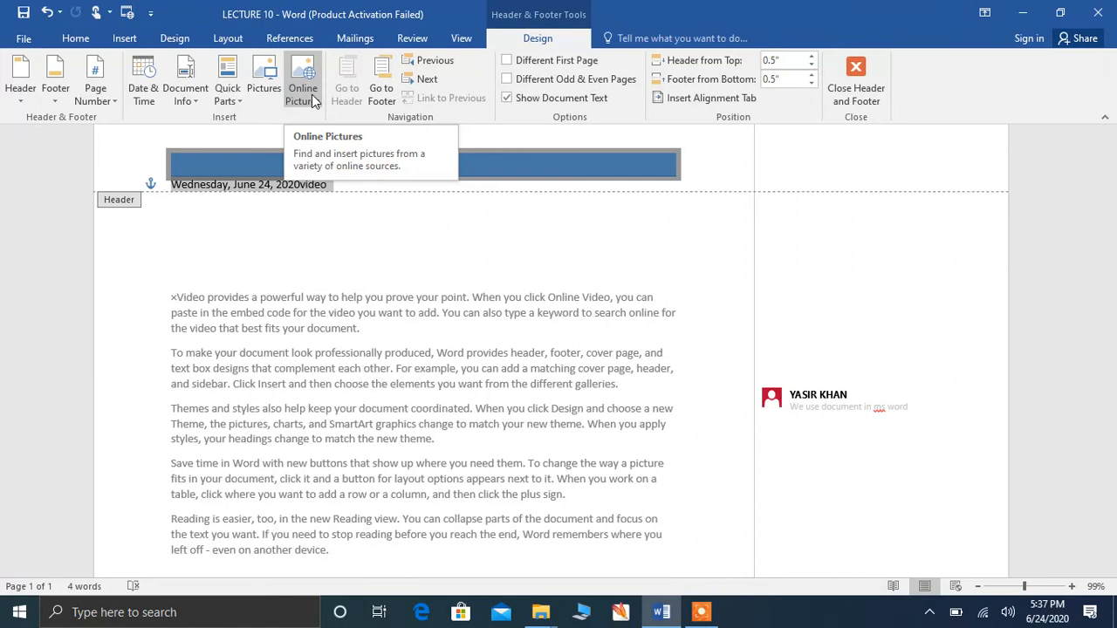
click(389, 96)
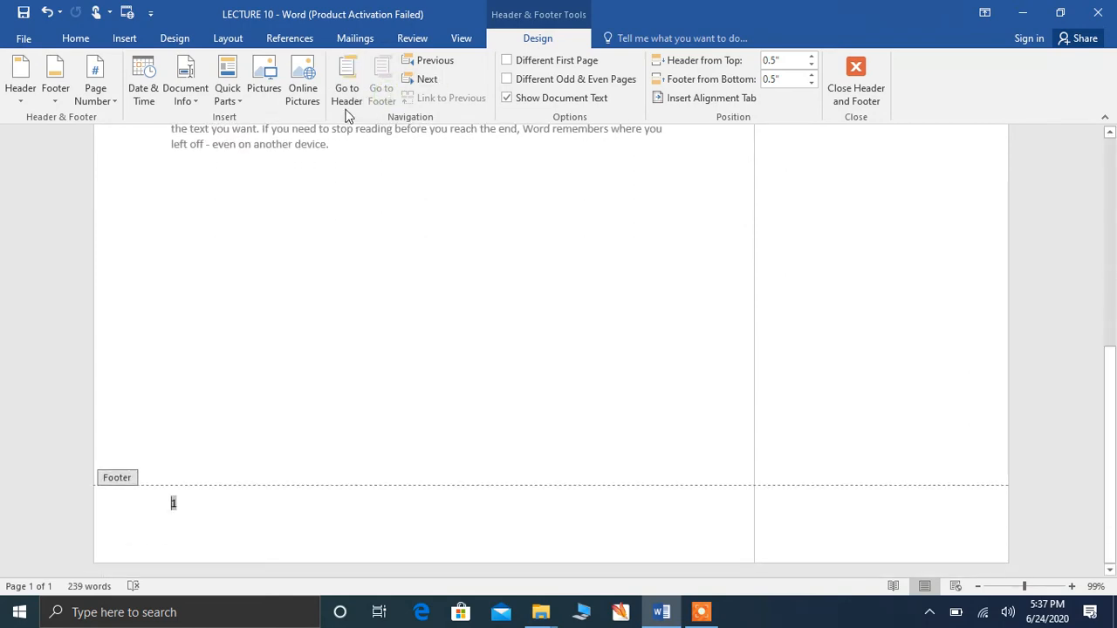
click(347, 94)
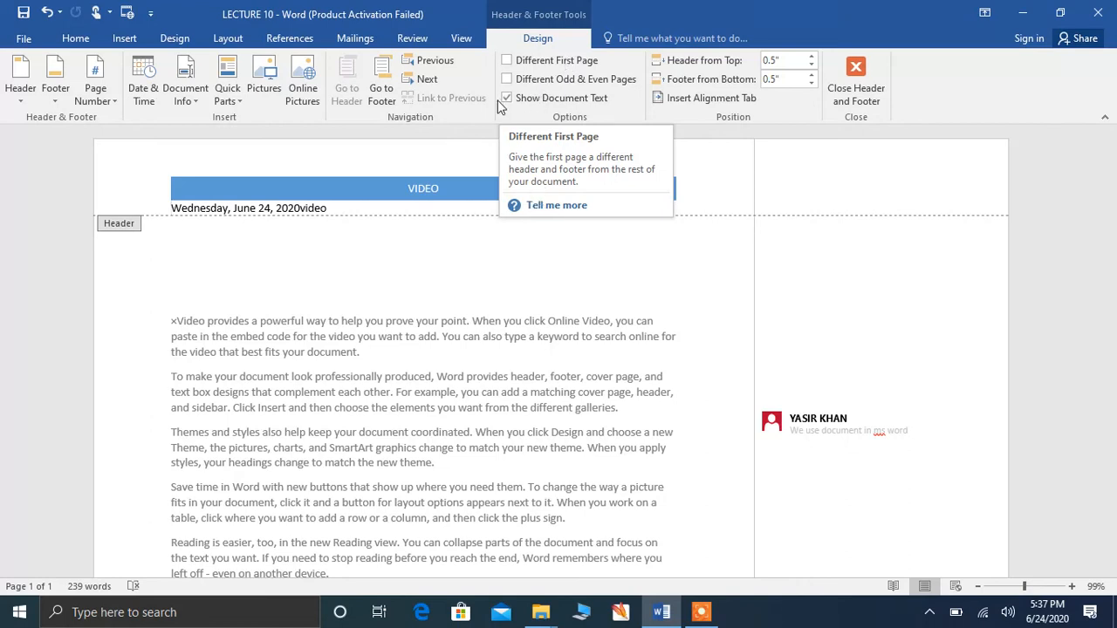
- Enable Different First Page, insert a centered alignment tab relative to the margin with no leader, and close the header
click(534, 61)
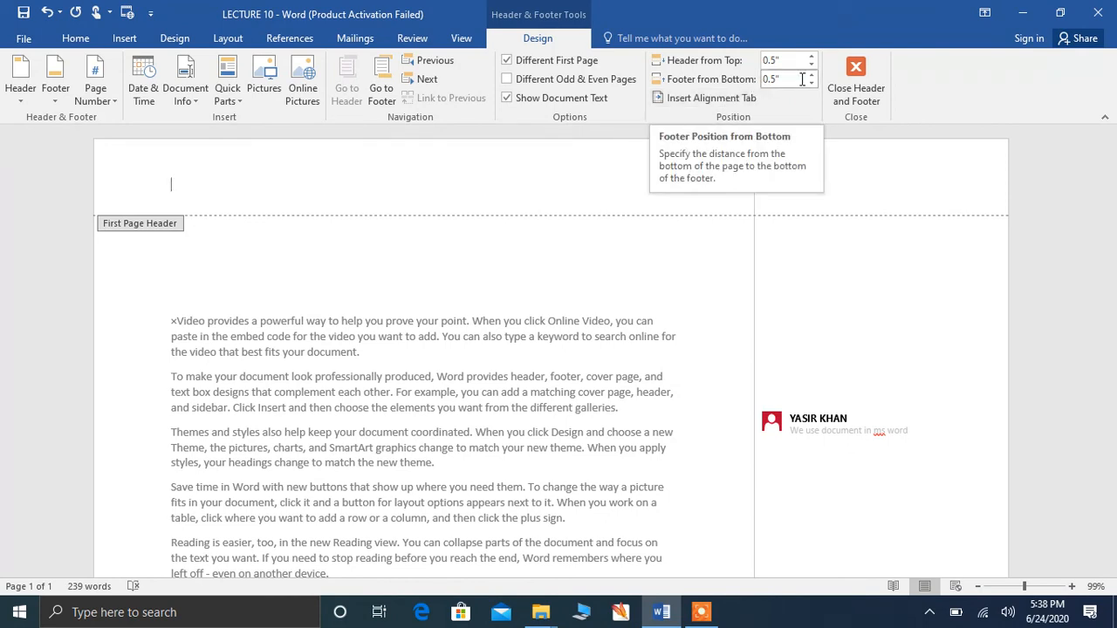
click(753, 101)
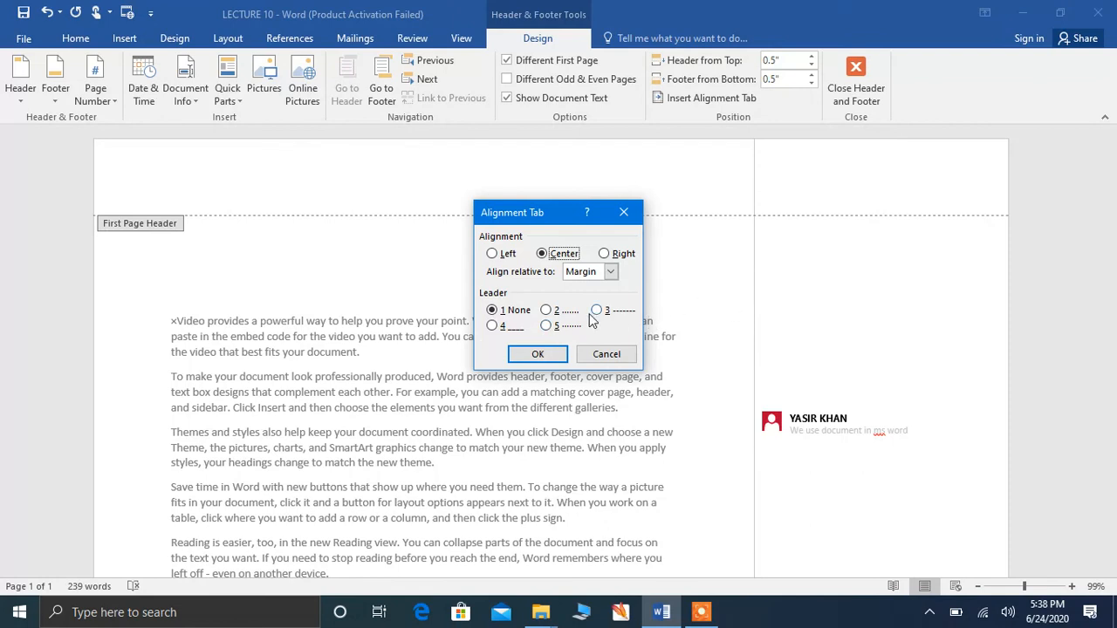
click(549, 358)
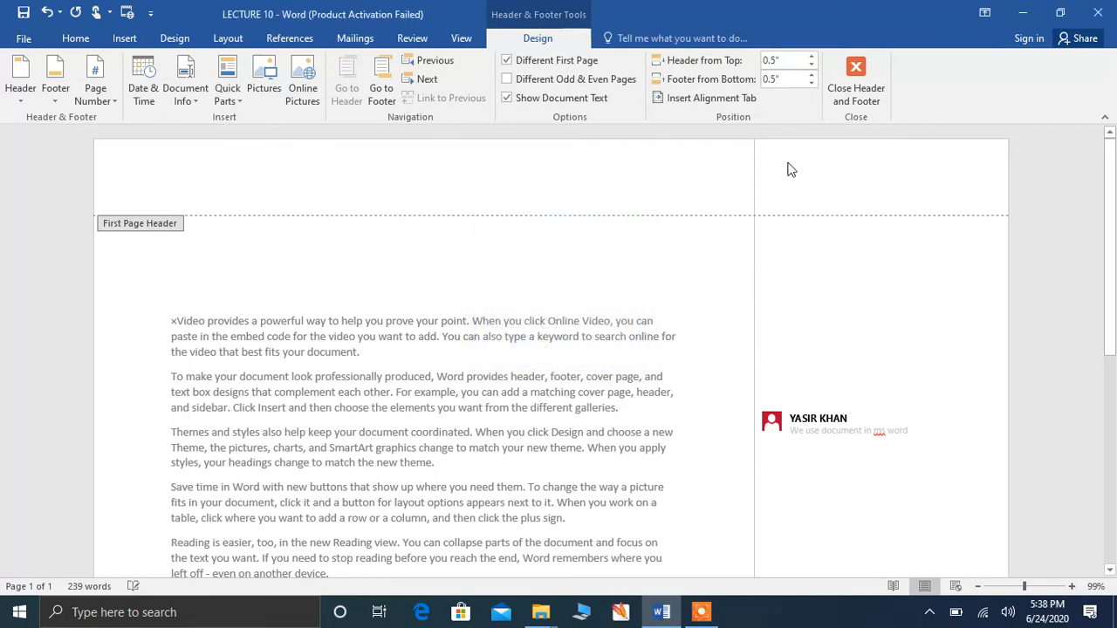
click(851, 87)
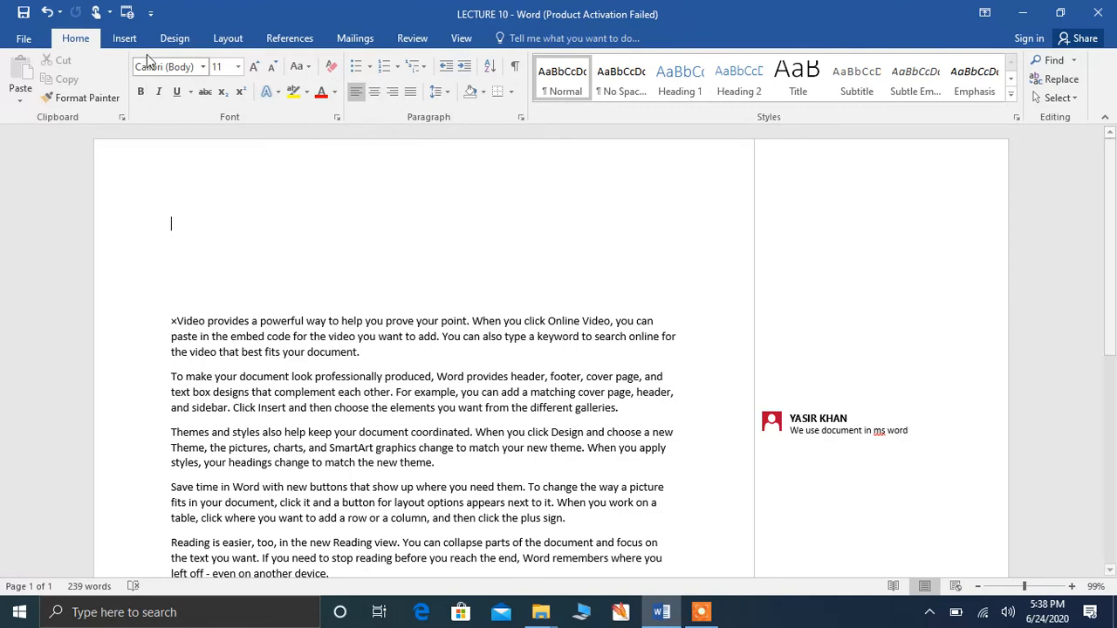
- Review the gallery of built-in header designs without inserting one
click(125, 39)
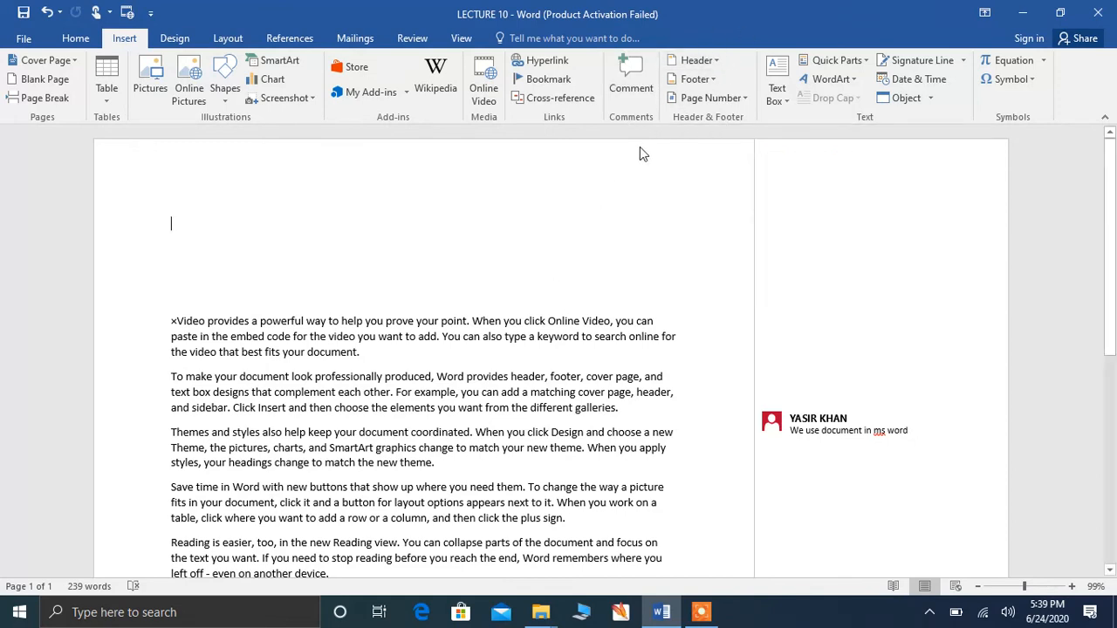
click(715, 59)
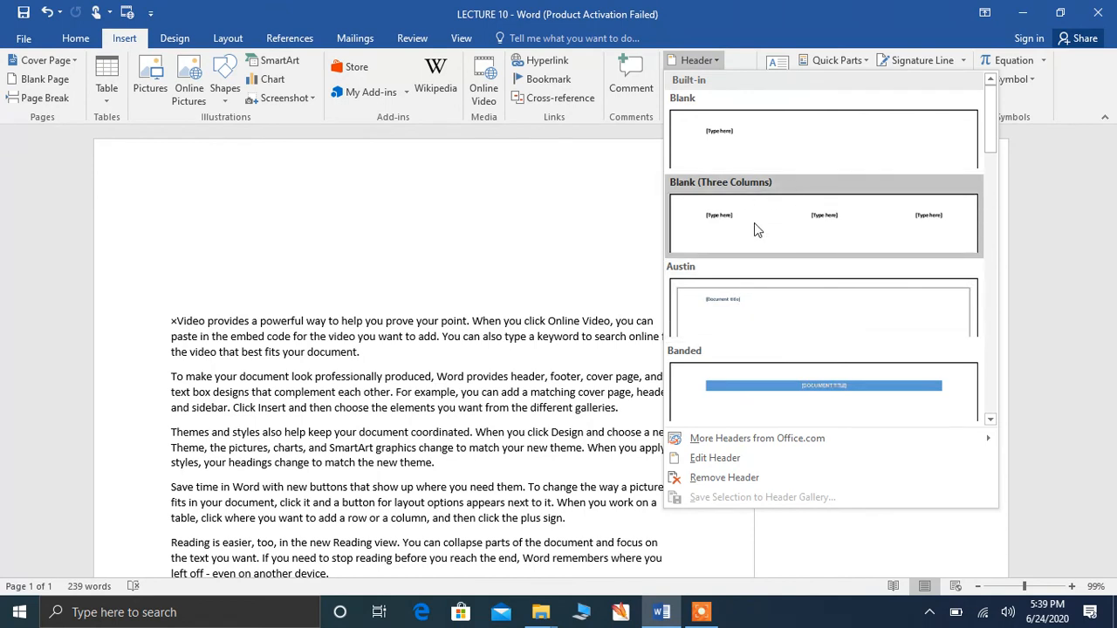
click(599, 222)
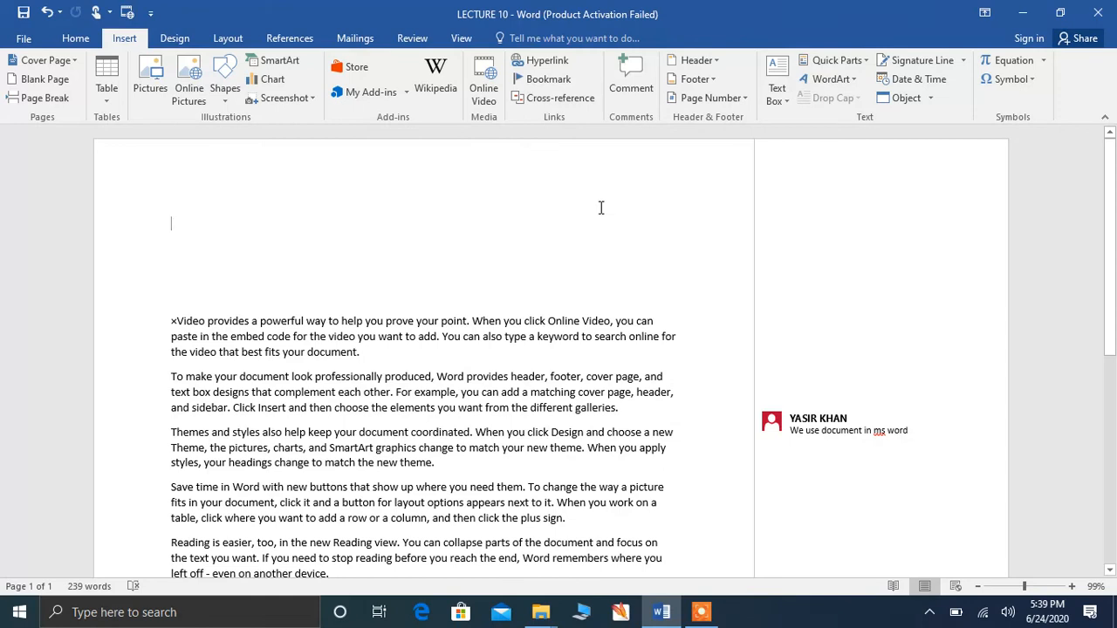